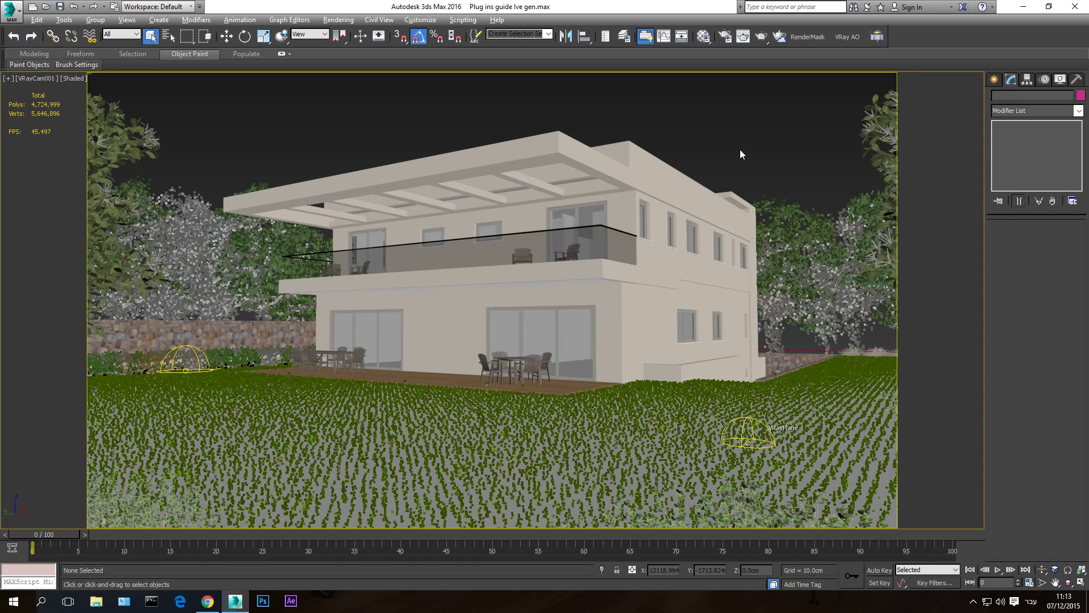
Switch from 3ds Max to the An Ivy Generator page in Chrome
click(208, 601)
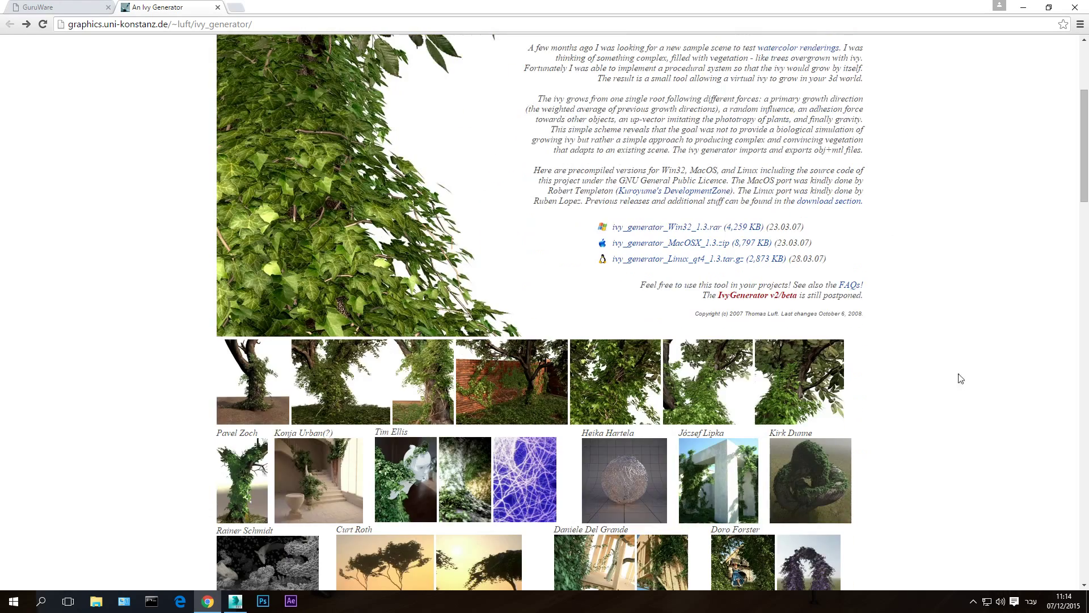
scroll(963, 380, down, 3)
click(513, 372)
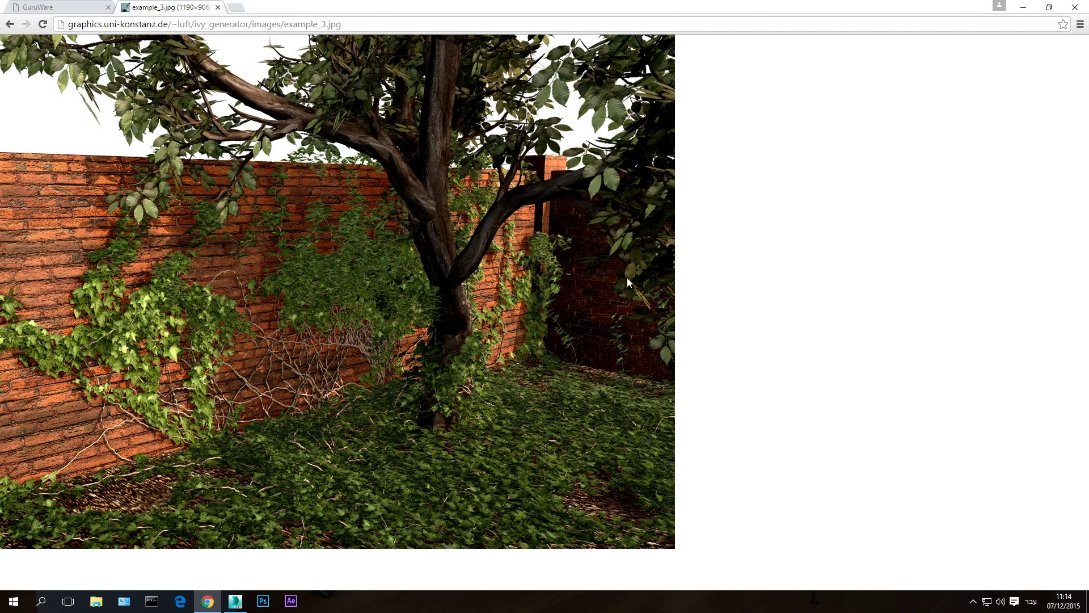
click(9, 24)
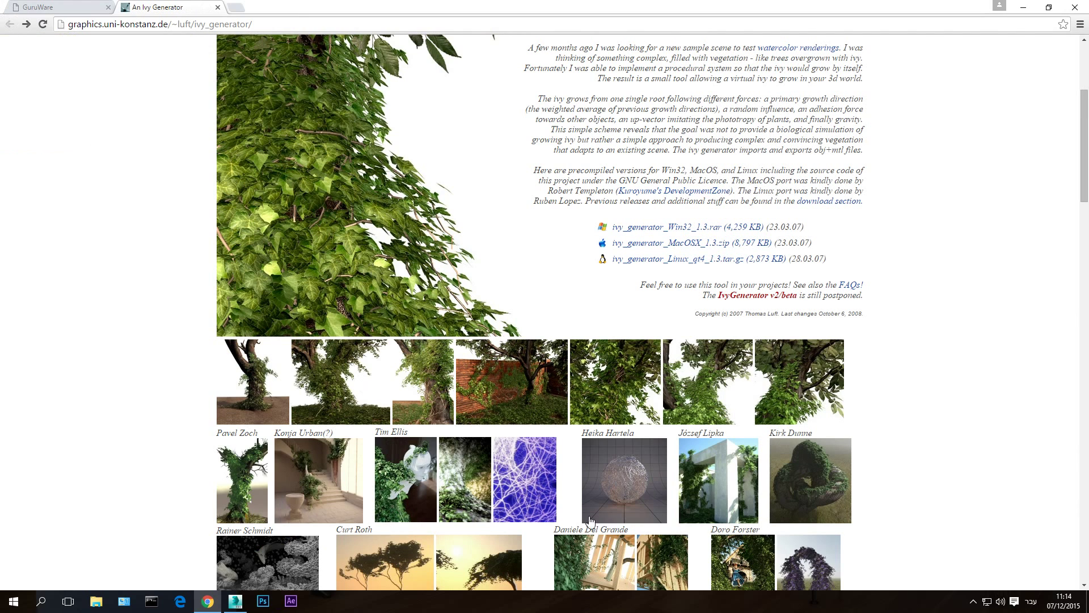
scroll(557, 453, down, 2)
scroll(808, 342, down, 1)
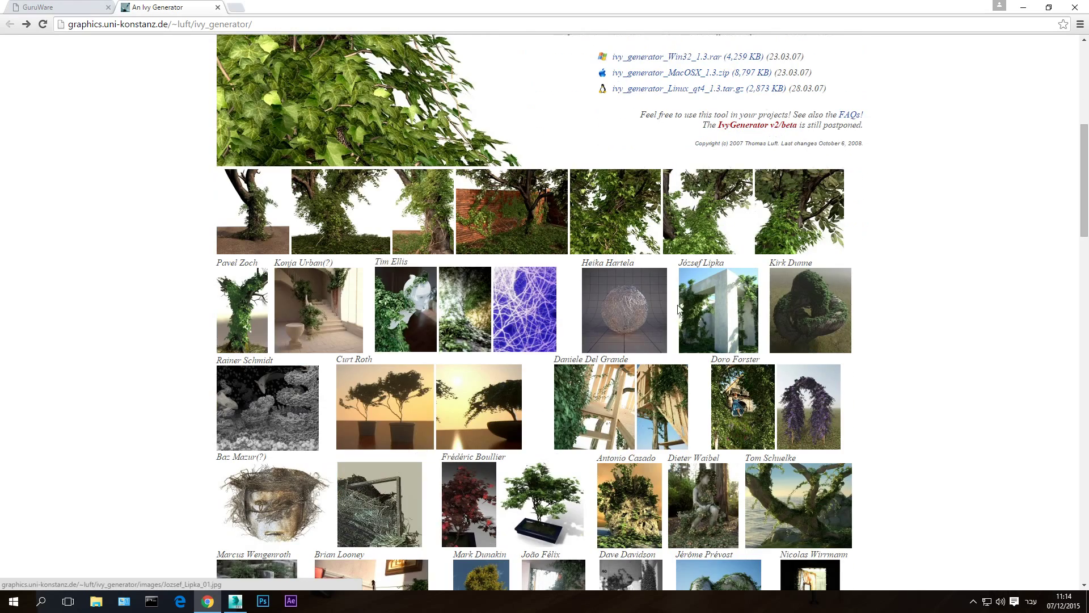
click(740, 315)
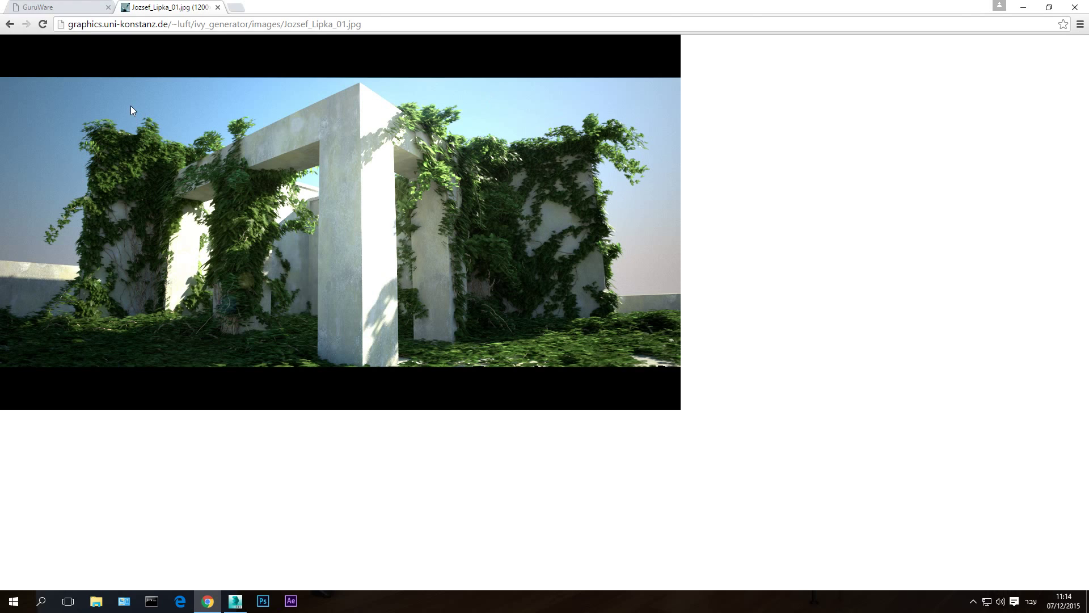
click(10, 23)
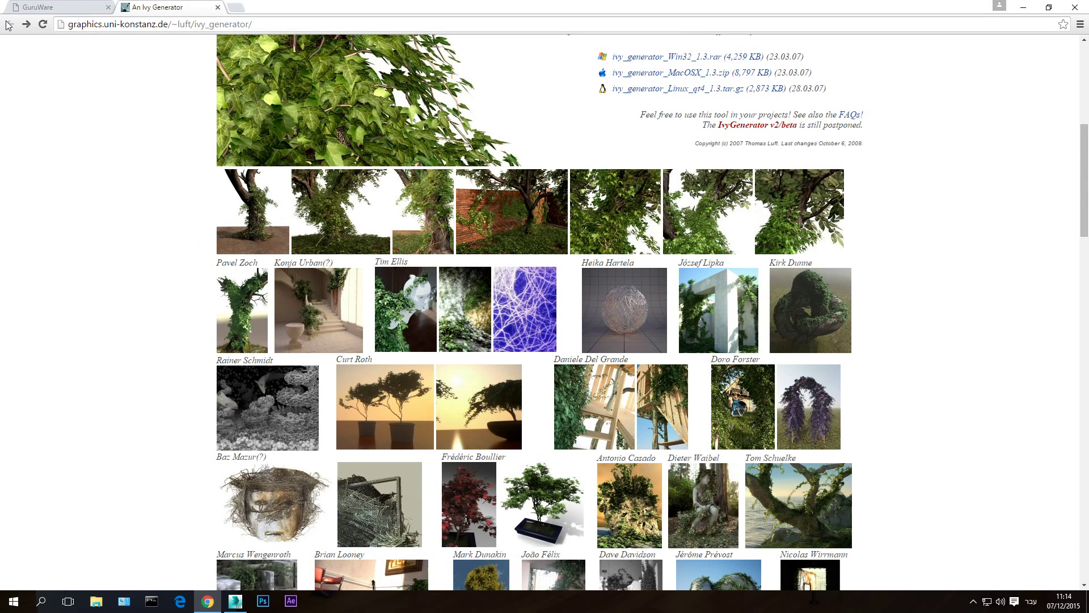
scroll(570, 290, up, 7)
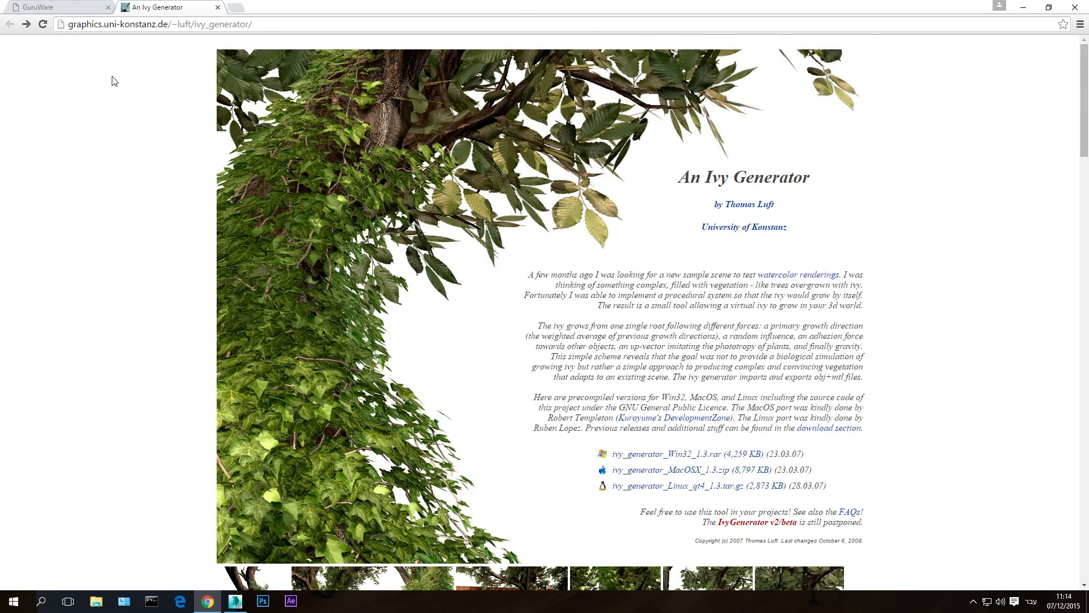
Download the gw::Ivy v0.975b plugin zip from its GuruWare page
click(79, 11)
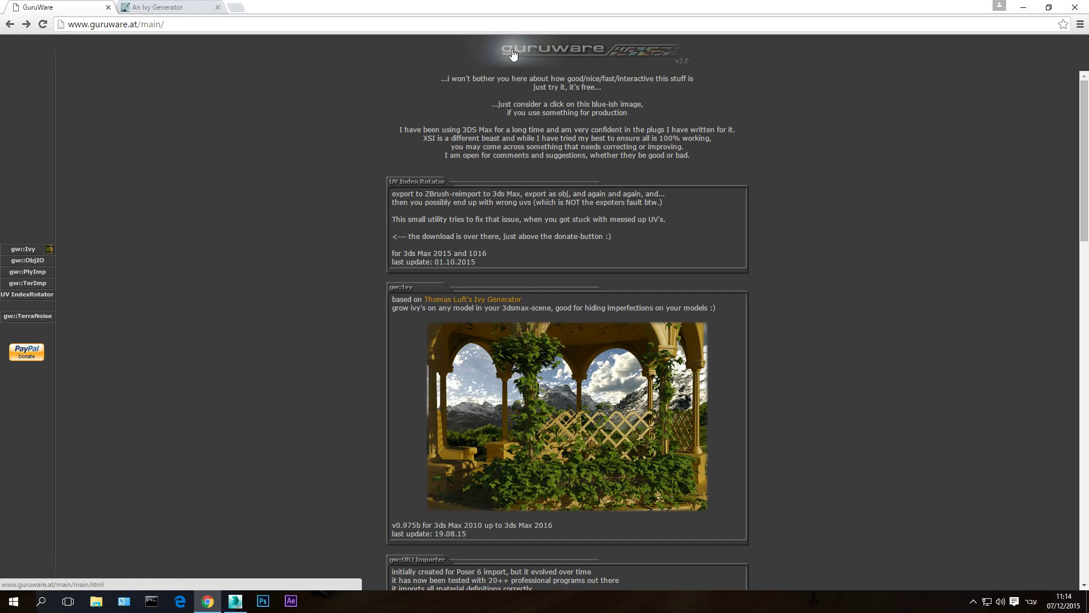
click(396, 295)
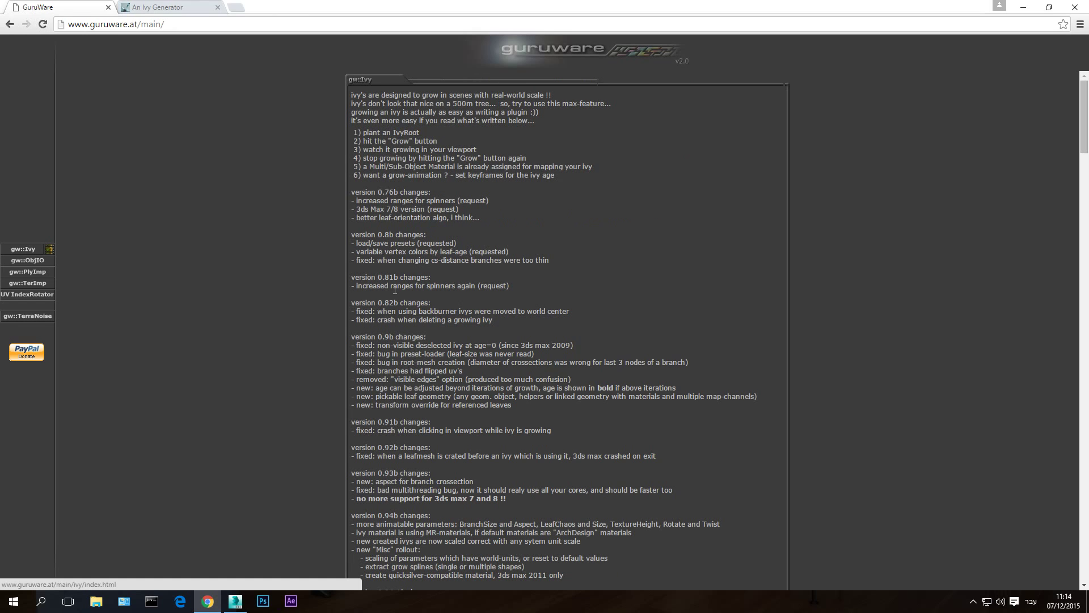
scroll(396, 290, down, 20)
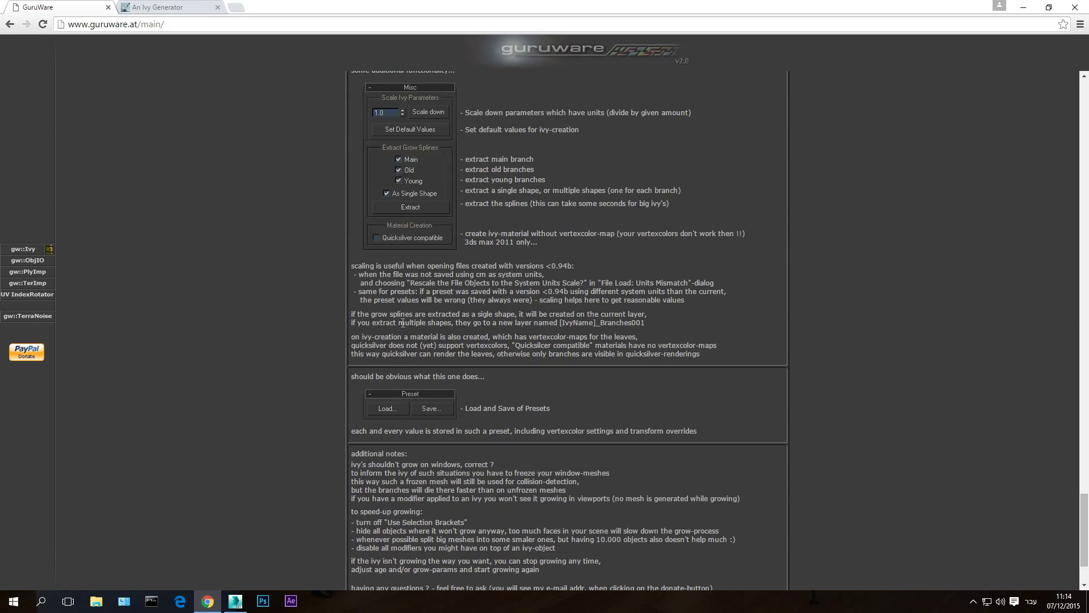
scroll(402, 324, down, 2)
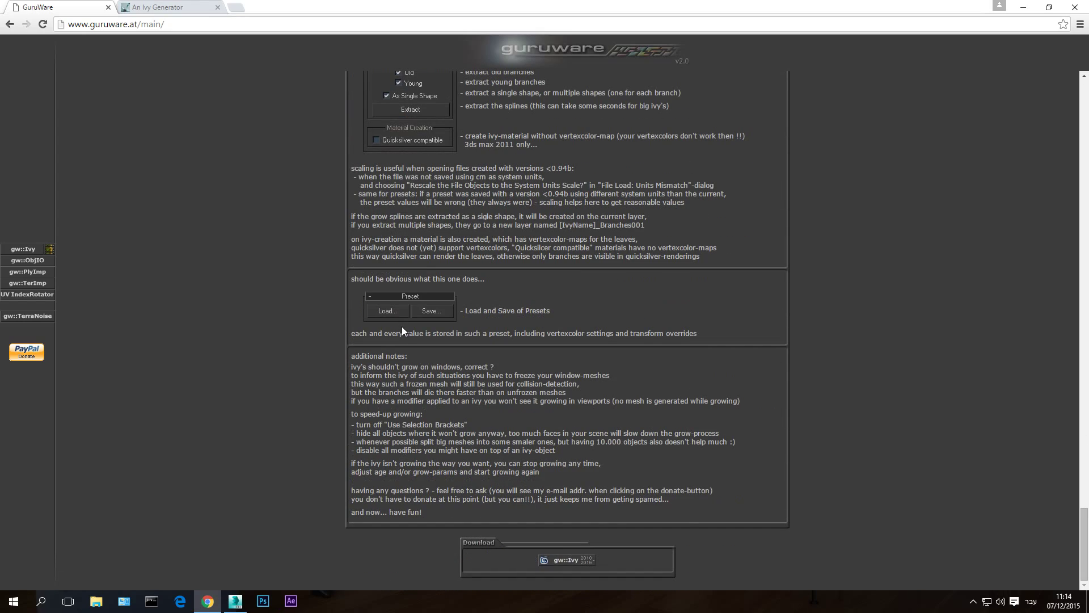
click(563, 562)
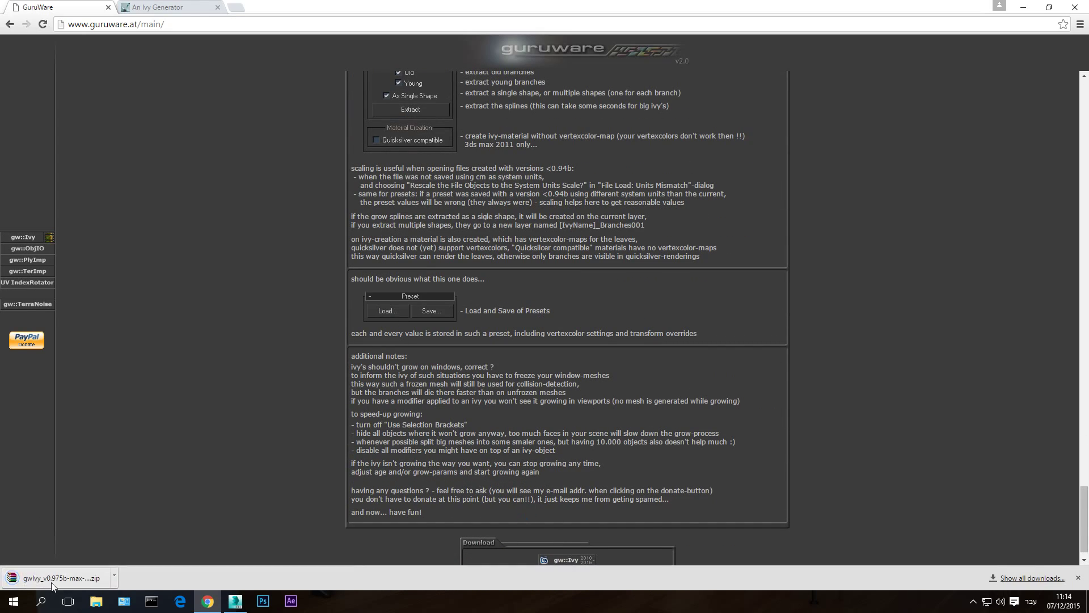
Open gwIvy_v0.975b-max-guruware.zip from Downloads in WinRAR and enter its gwIvy folder
click(1022, 8)
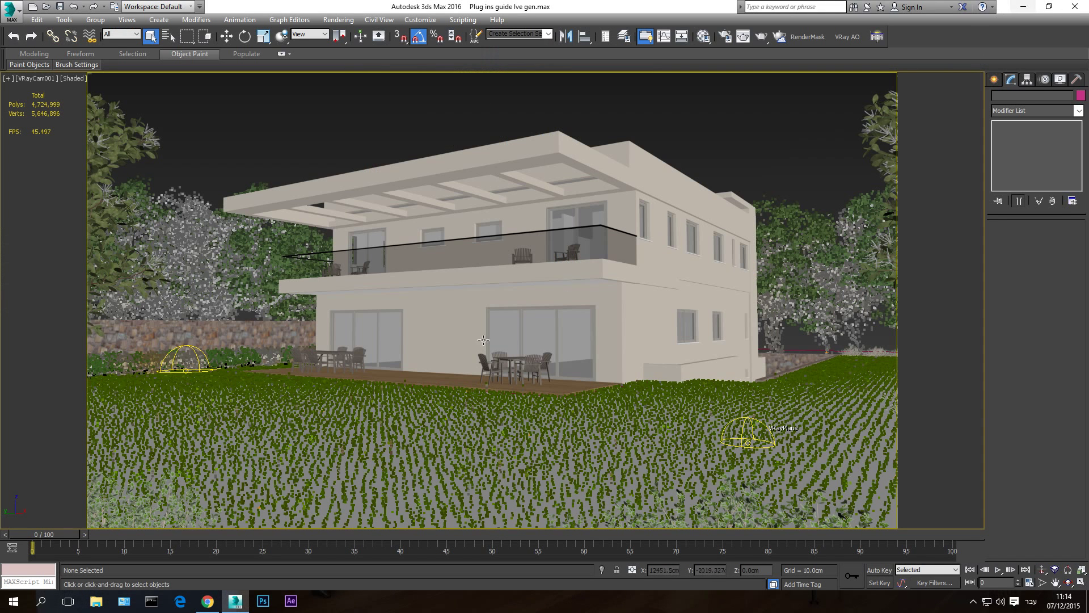
click(95, 601)
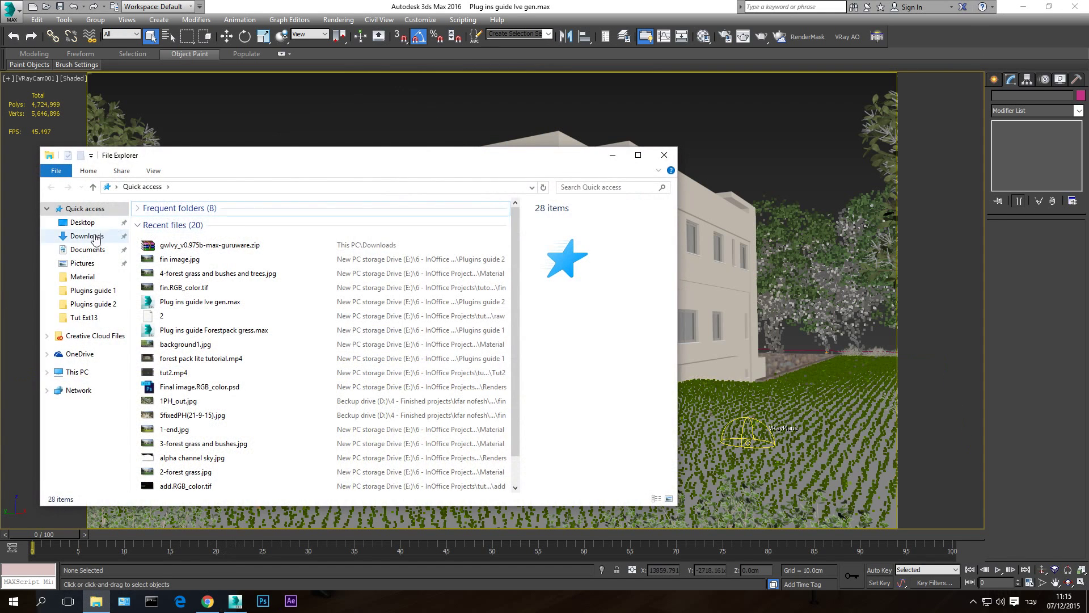
click(87, 236)
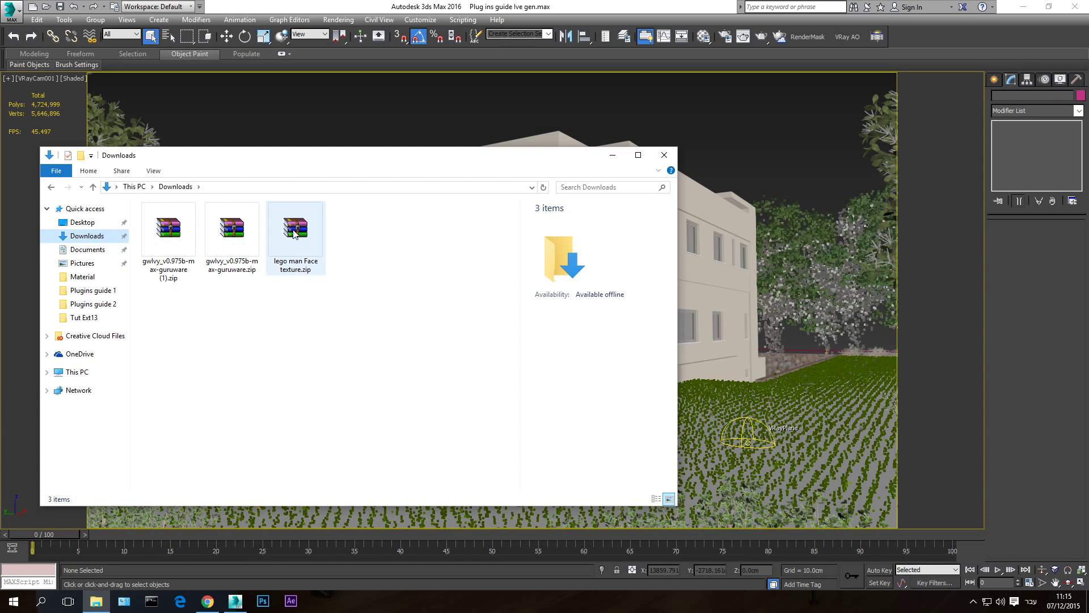
double_click(231, 236)
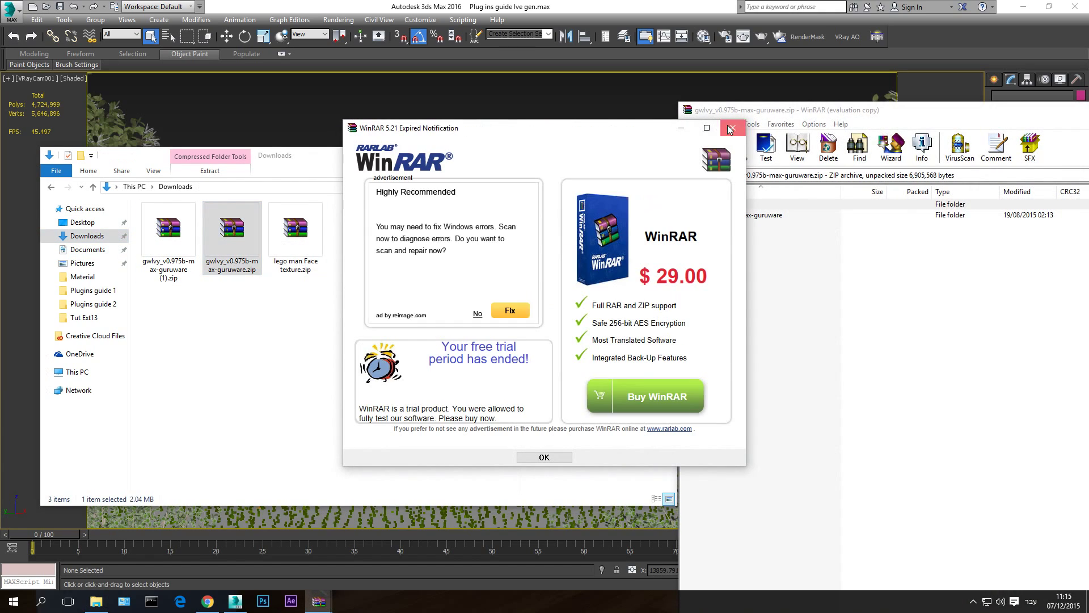
click(734, 127)
click(722, 219)
double_click(722, 219)
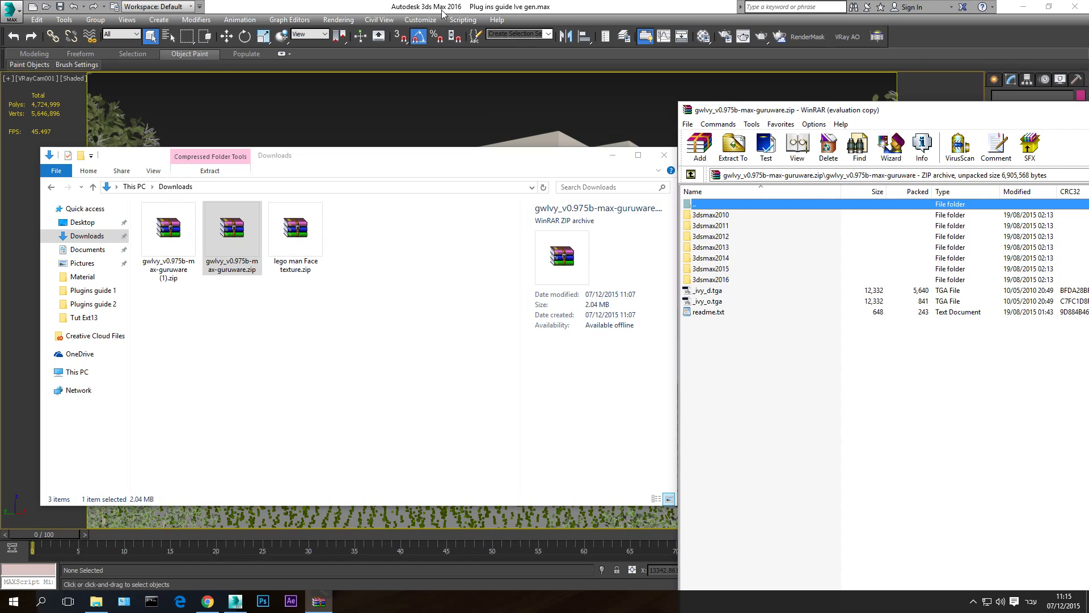
Select gw_ivy.dlo in the archive's 3dsmax2016 folder and browse Explorer to C:\Program Files\Autodesk\3ds Max 2016
double_click(720, 280)
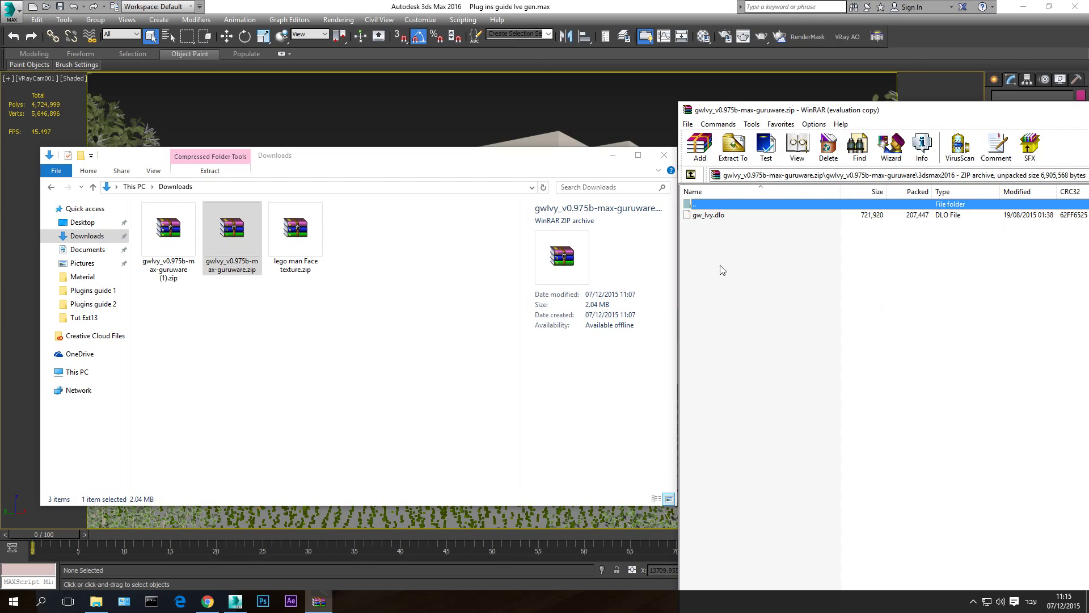
click(711, 216)
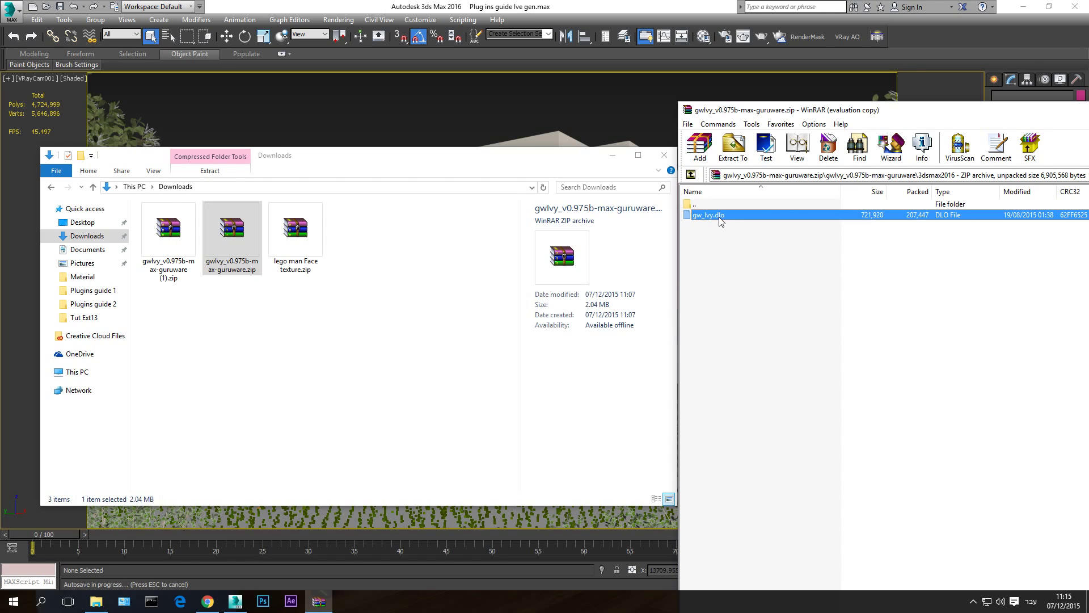
click(75, 375)
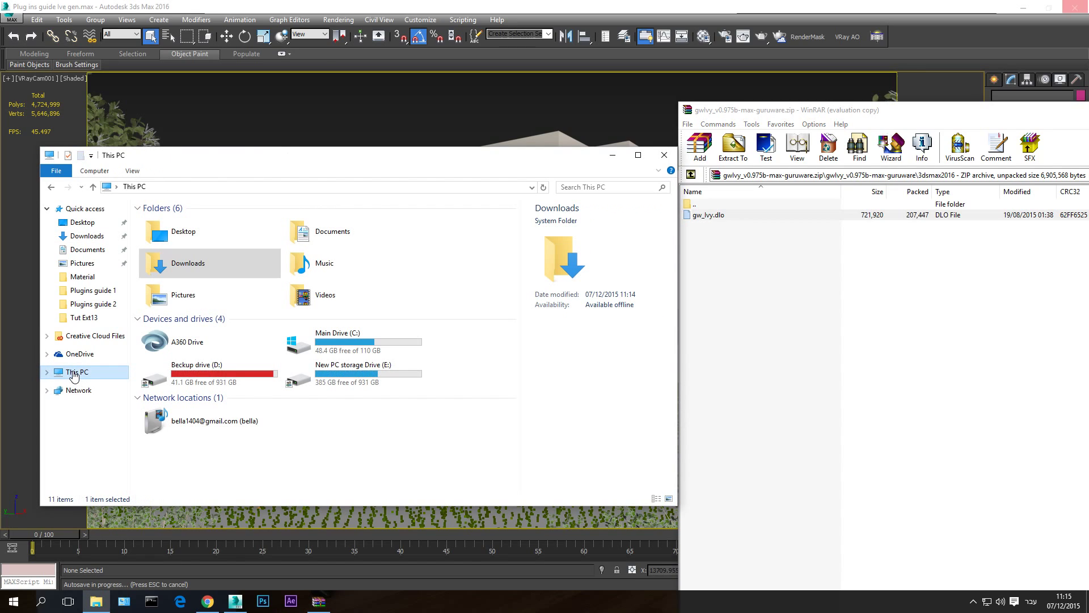
double_click(339, 341)
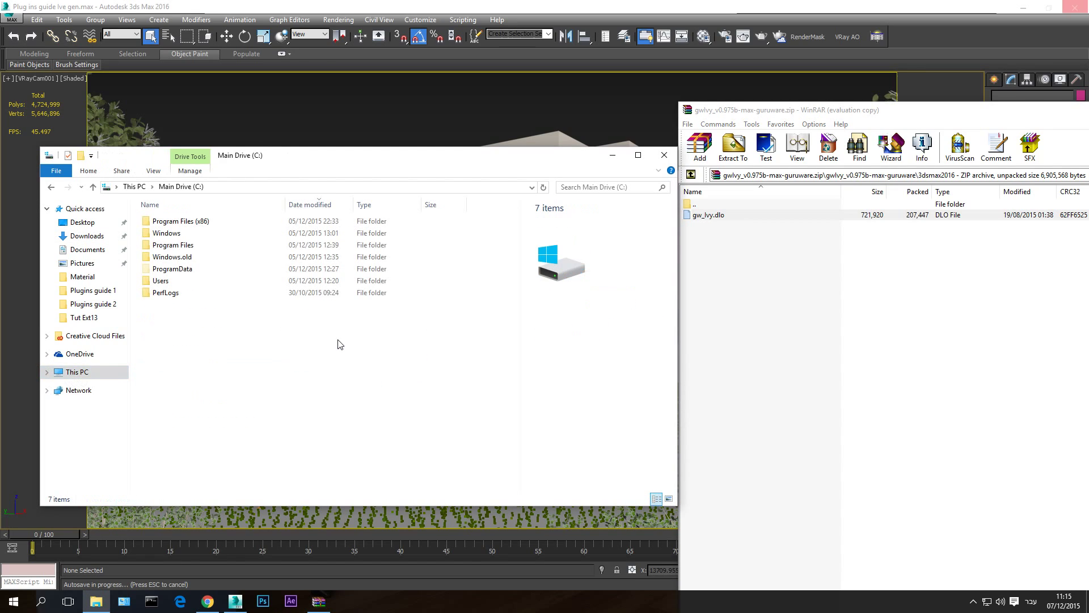
double_click(180, 245)
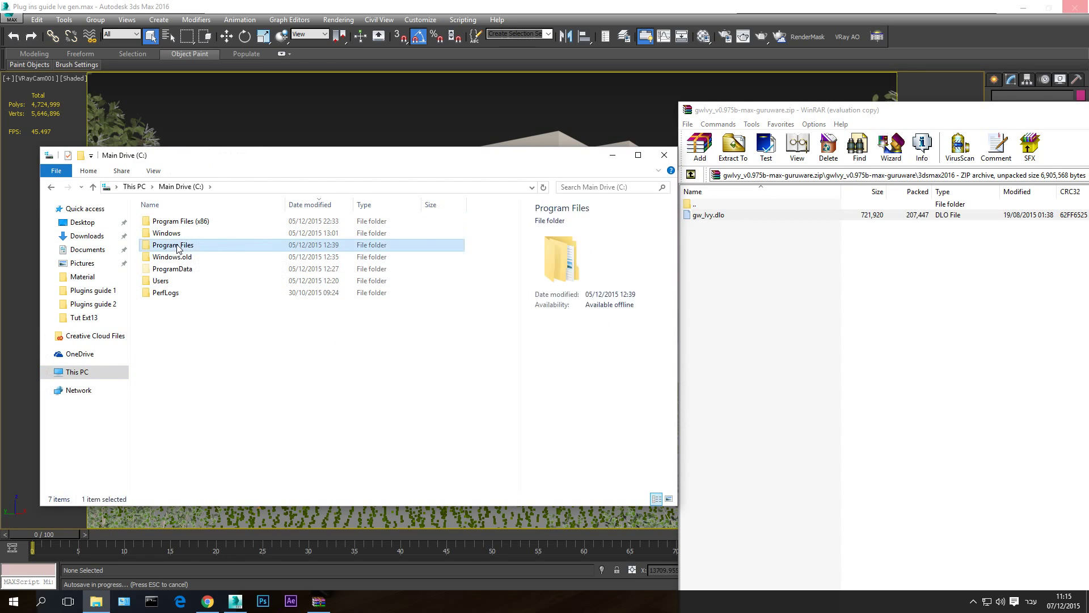
double_click(176, 245)
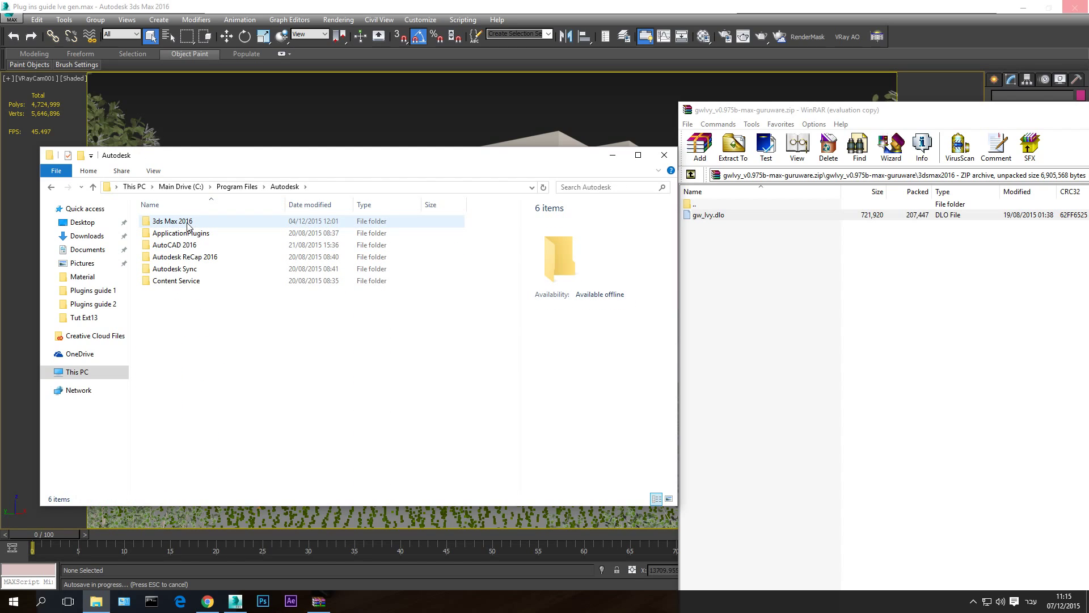
double_click(188, 223)
Copy gw_ivy.dlo into the 3ds Max 2016 plugins folder
scroll(204, 351, down, 10)
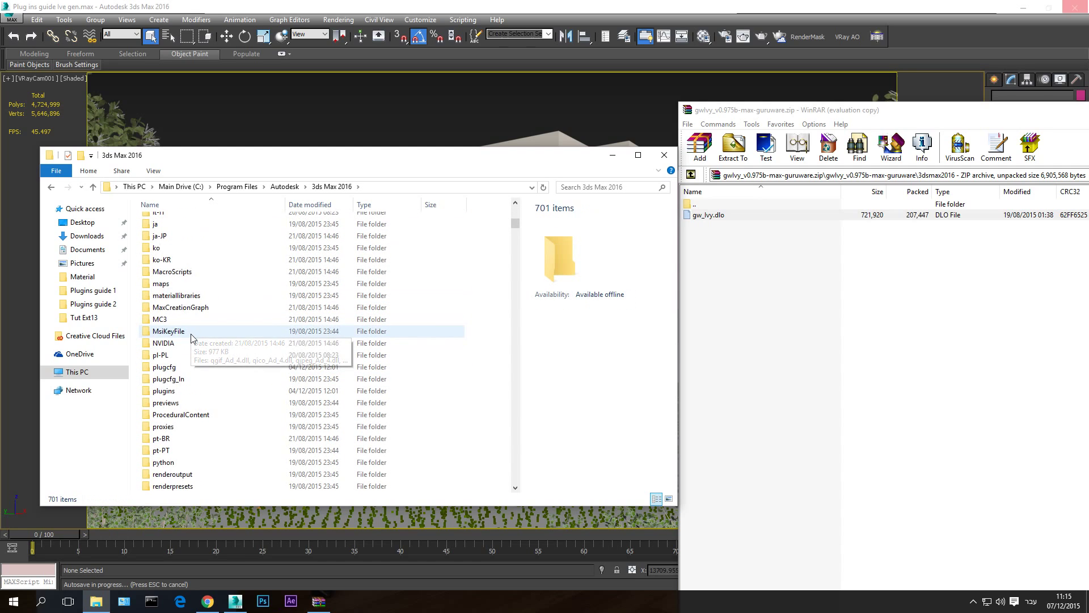
scroll(193, 307, down, 3)
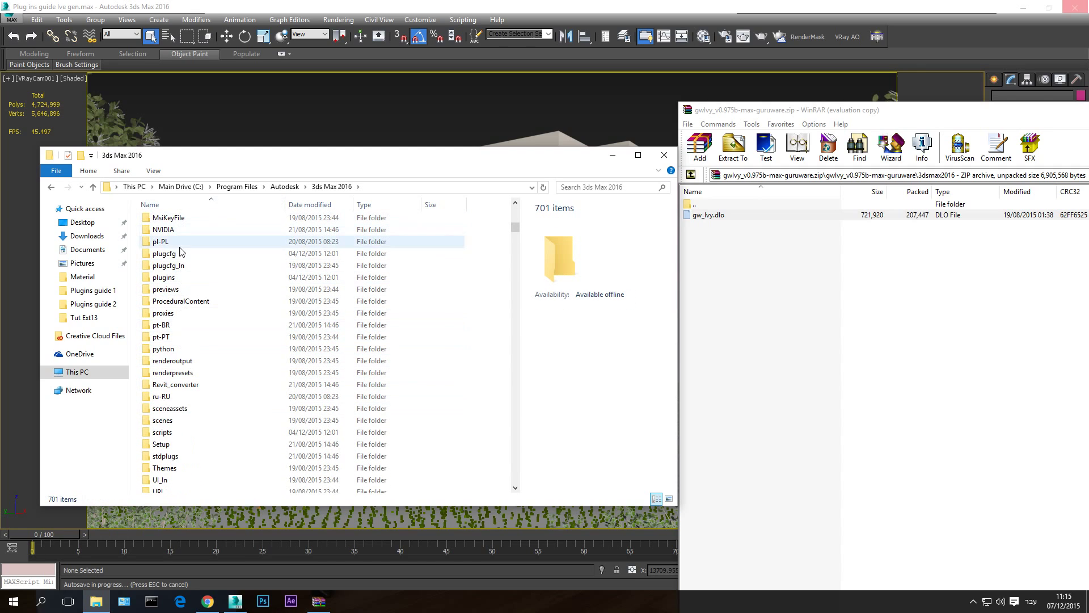
double_click(166, 278)
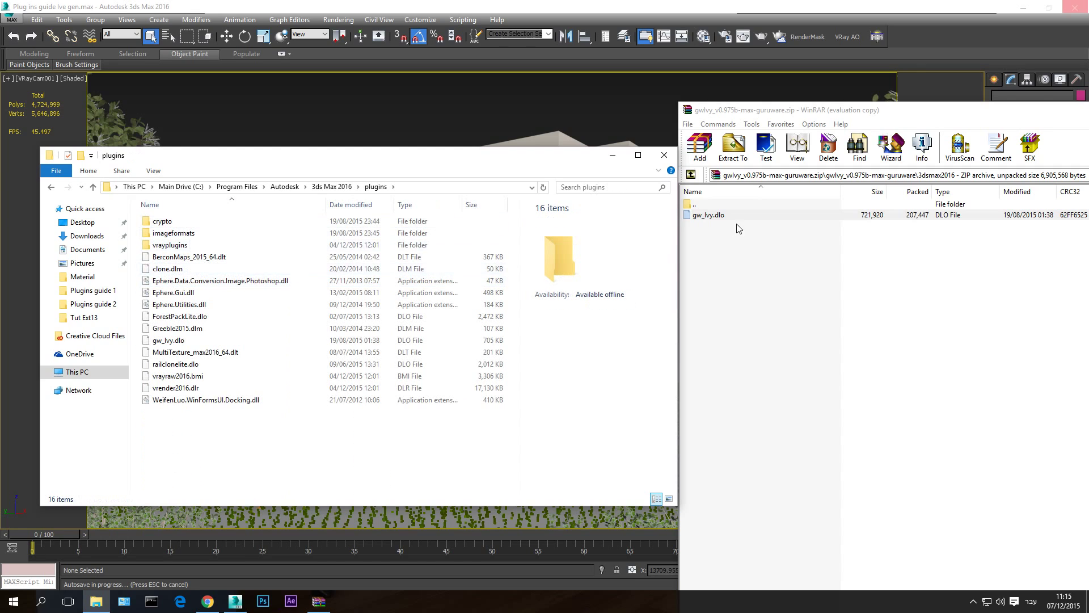
drag(708, 216, 817, 234)
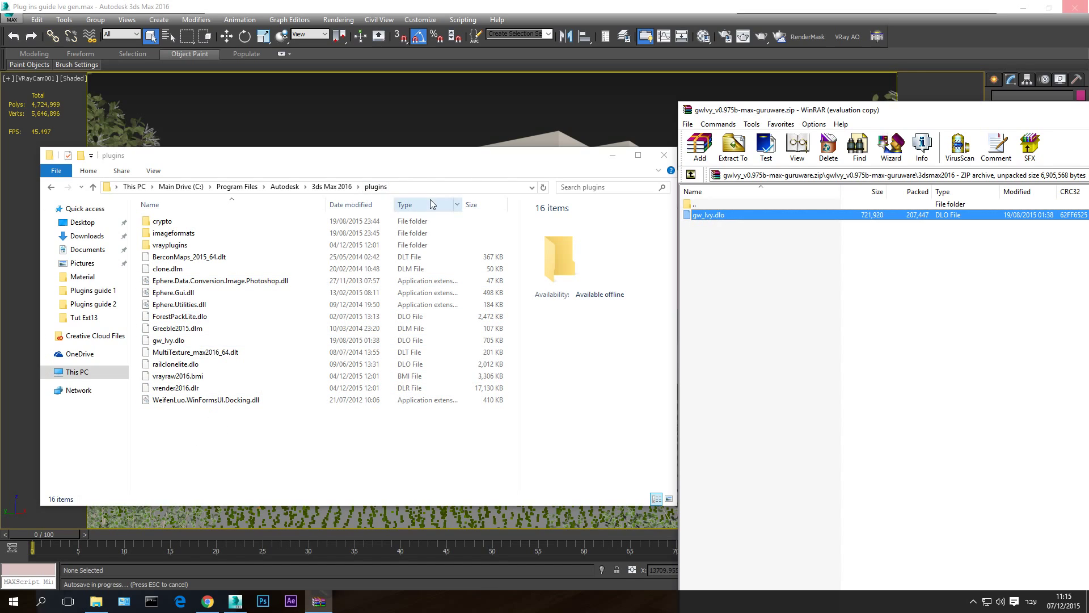
double_click(697, 205)
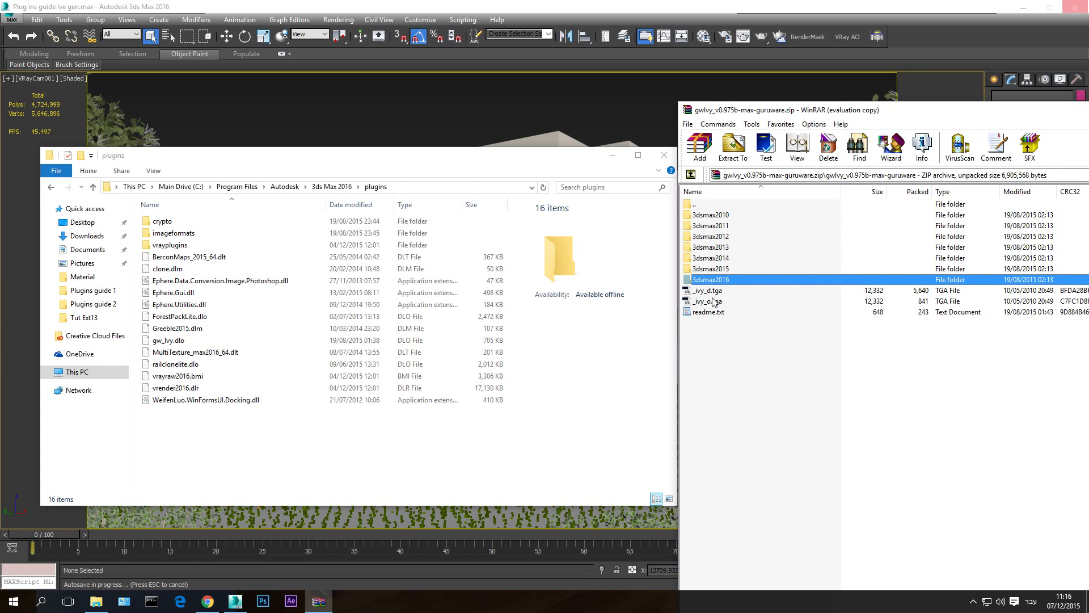
Check the An Ivy Generator page, then minimize Chrome to reveal the archive and Explorer windows
click(208, 601)
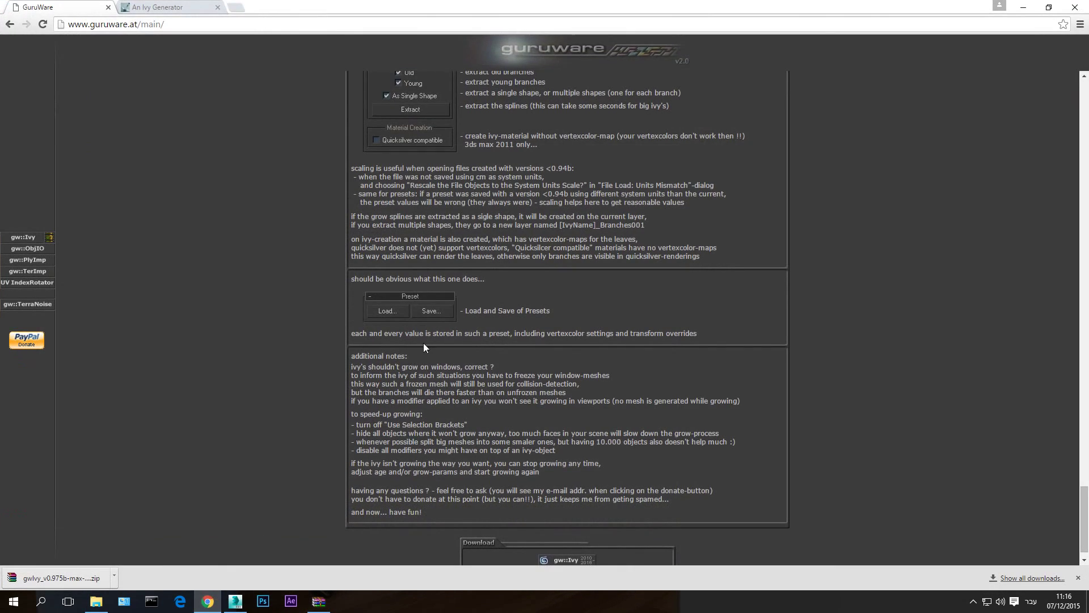
click(181, 7)
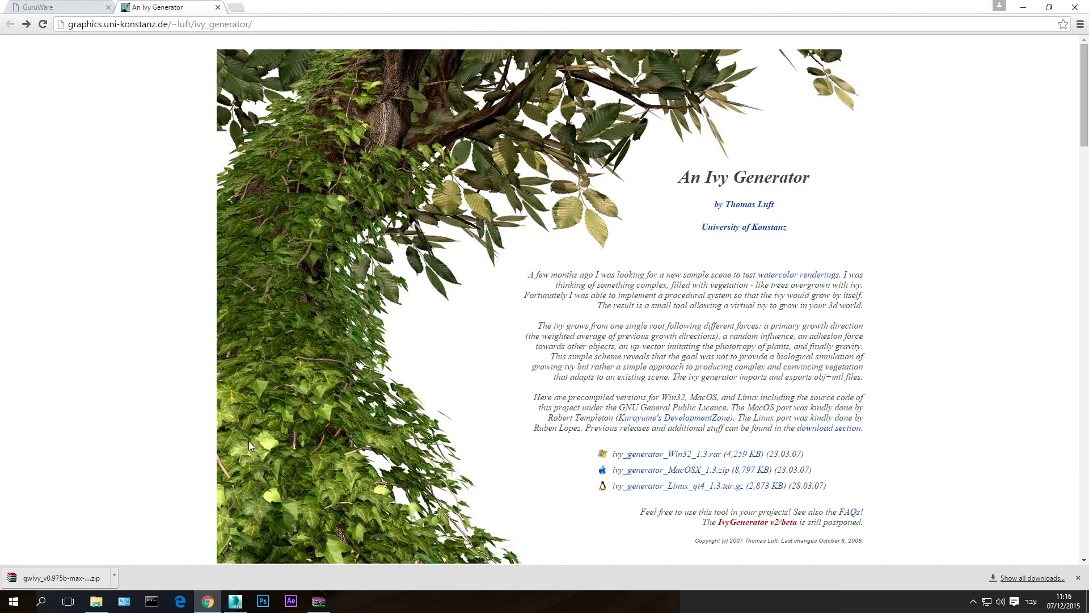
click(319, 601)
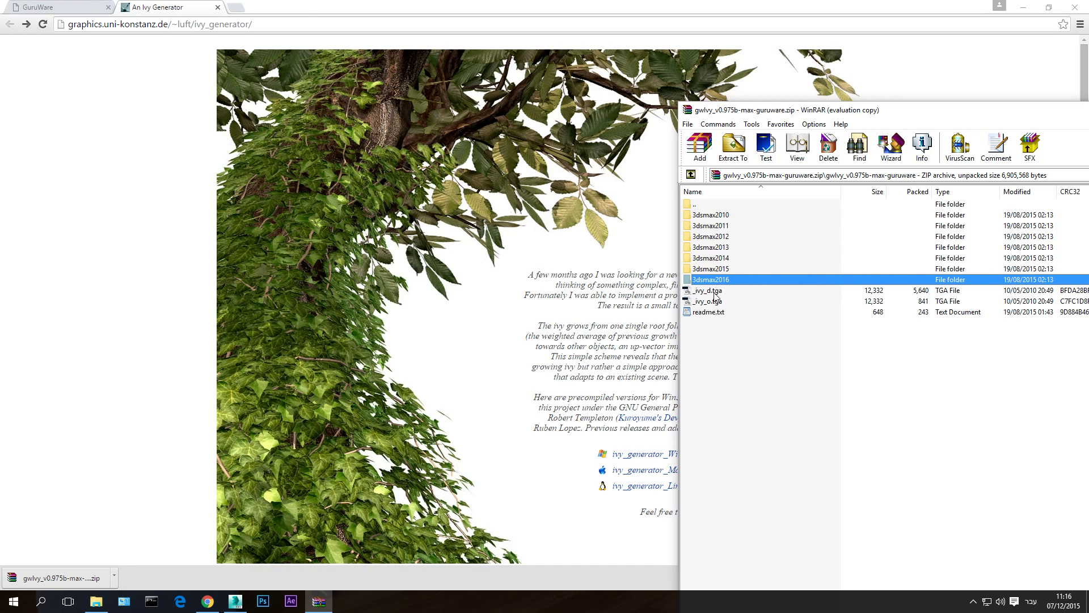
click(1025, 7)
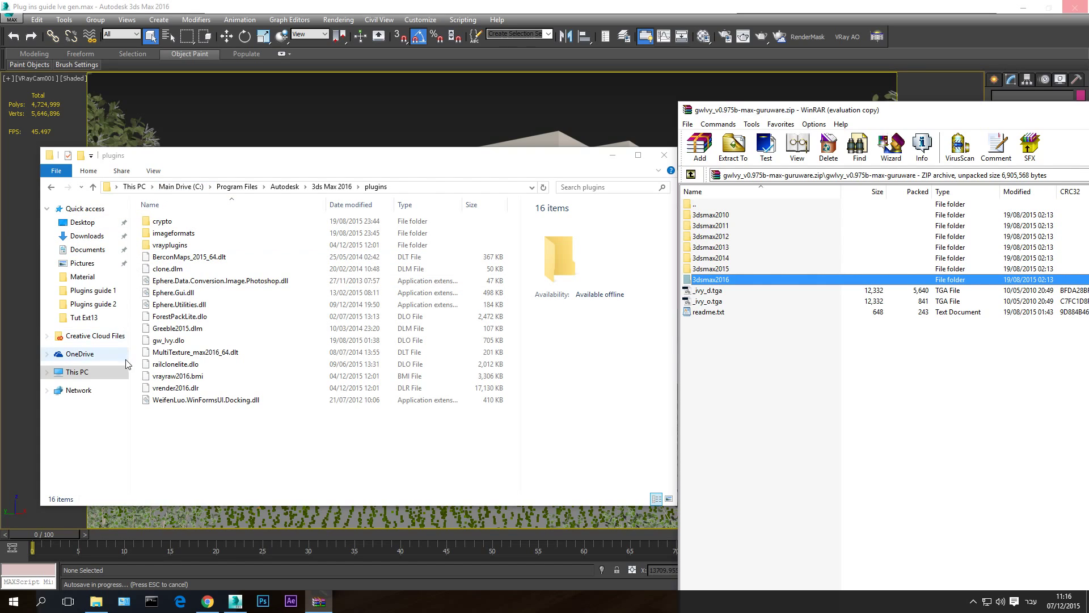
Confirm the ivy textures in E:\1 - 3D Library\10 - Ive generator textures, then close WinRAR and Explorer
click(87, 372)
double_click(355, 369)
double_click(177, 223)
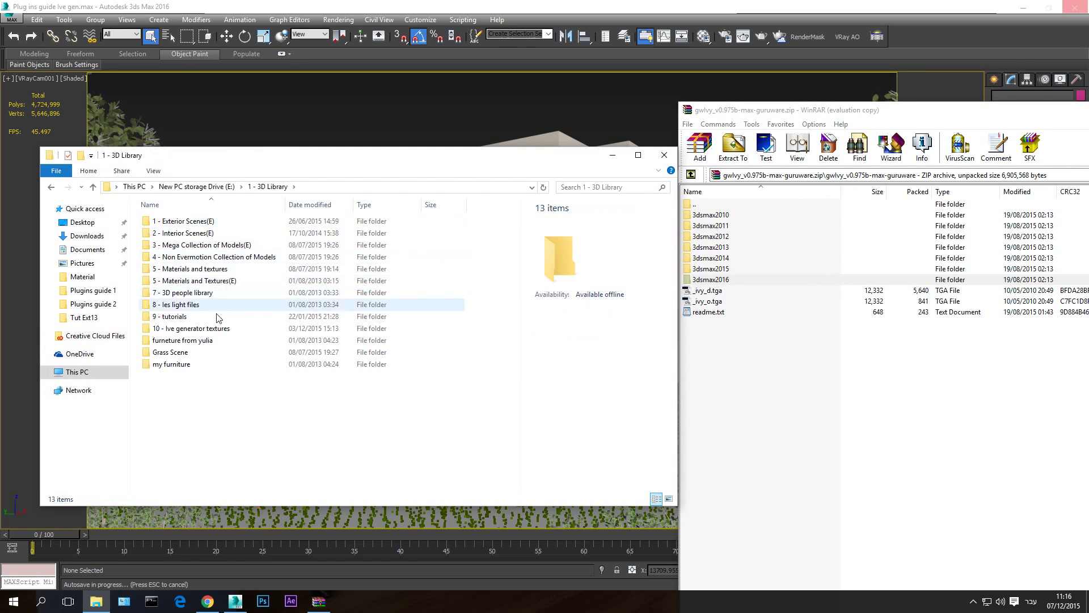
double_click(187, 331)
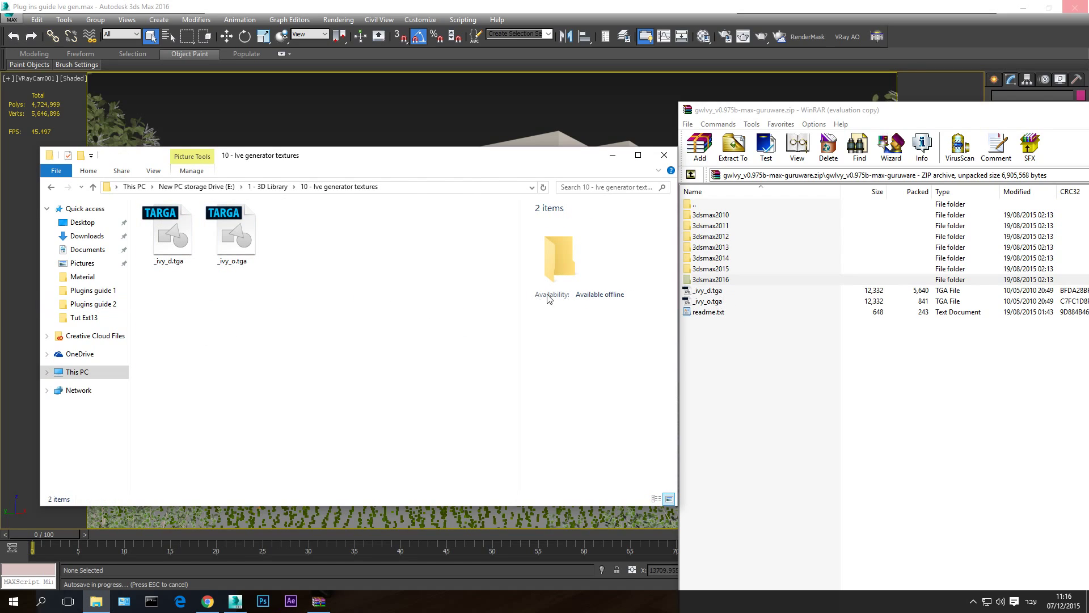
double_click(688, 110)
click(662, 155)
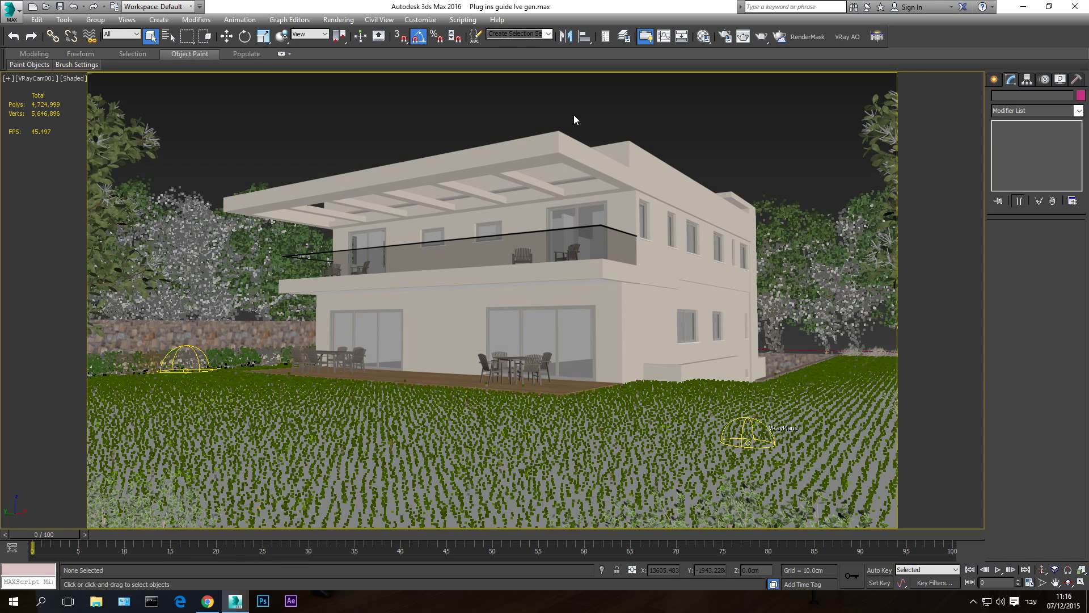
Open Customize > Configure User Paths on the External Files list
click(418, 20)
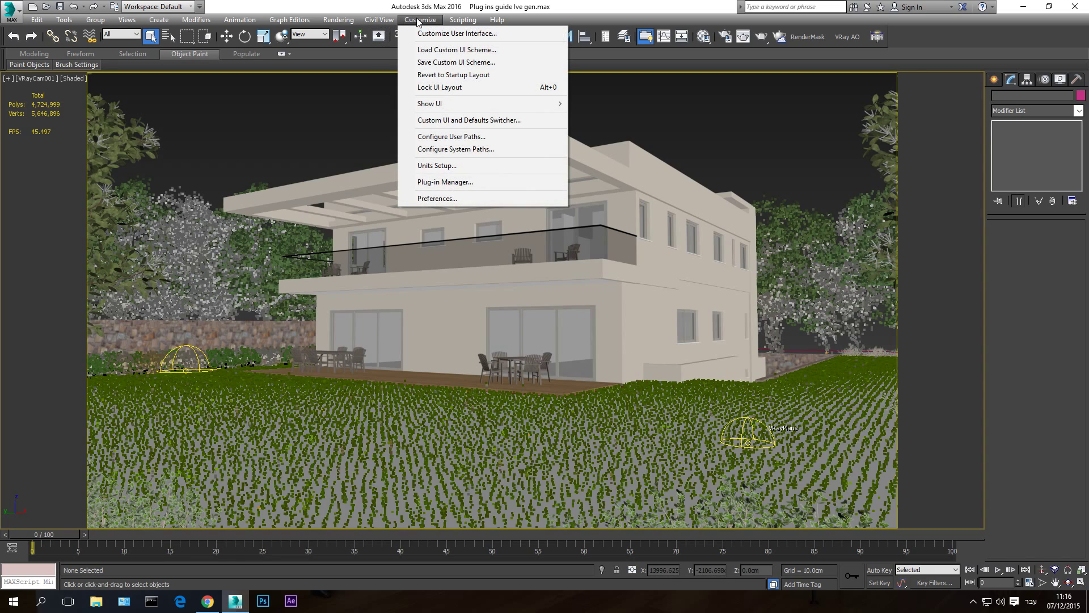
click(470, 142)
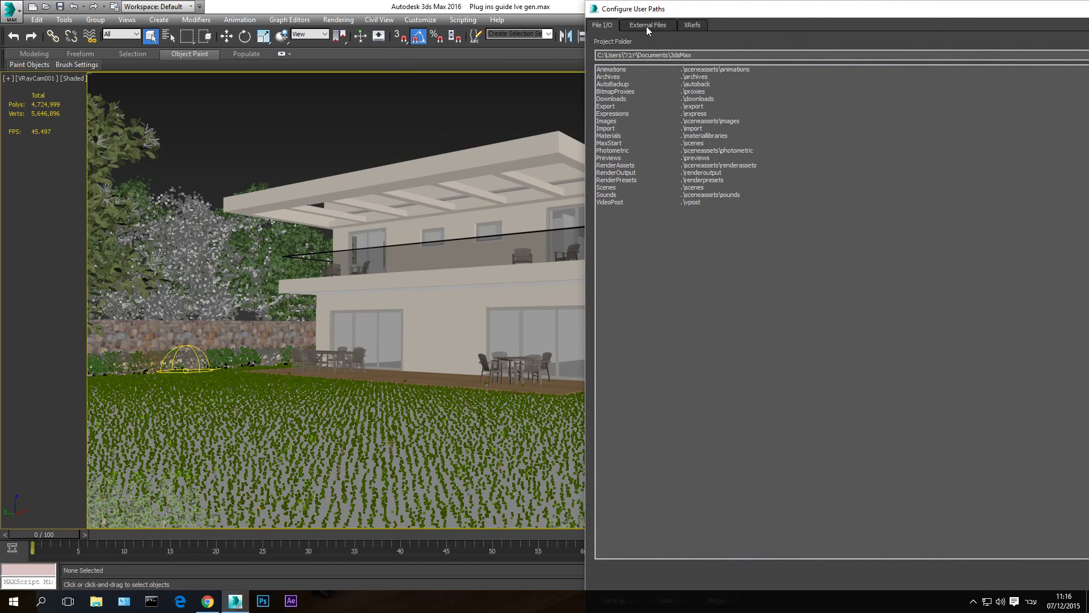
click(646, 27)
drag(667, 9, 278, 13)
Add E:\1 - 3D Library\10 - Ive generator textures as an external files path
click(861, 81)
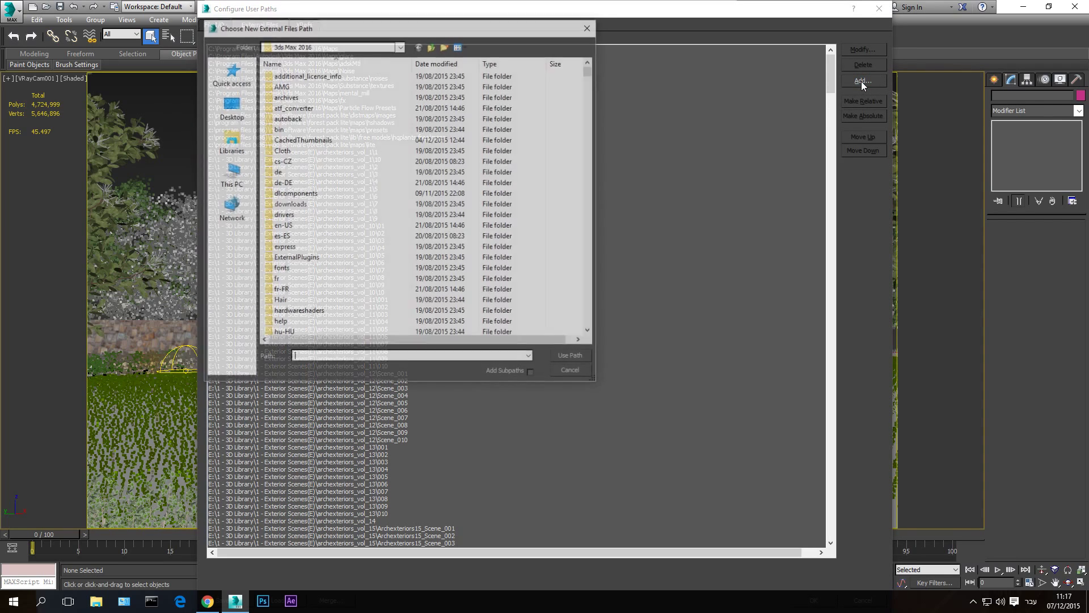
click(316, 46)
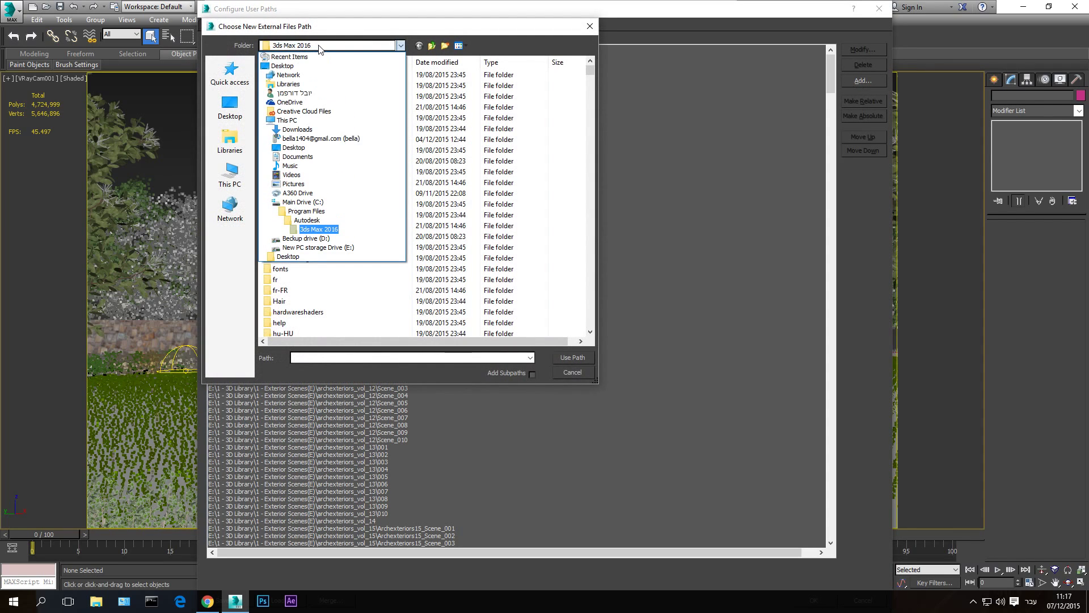
click(331, 250)
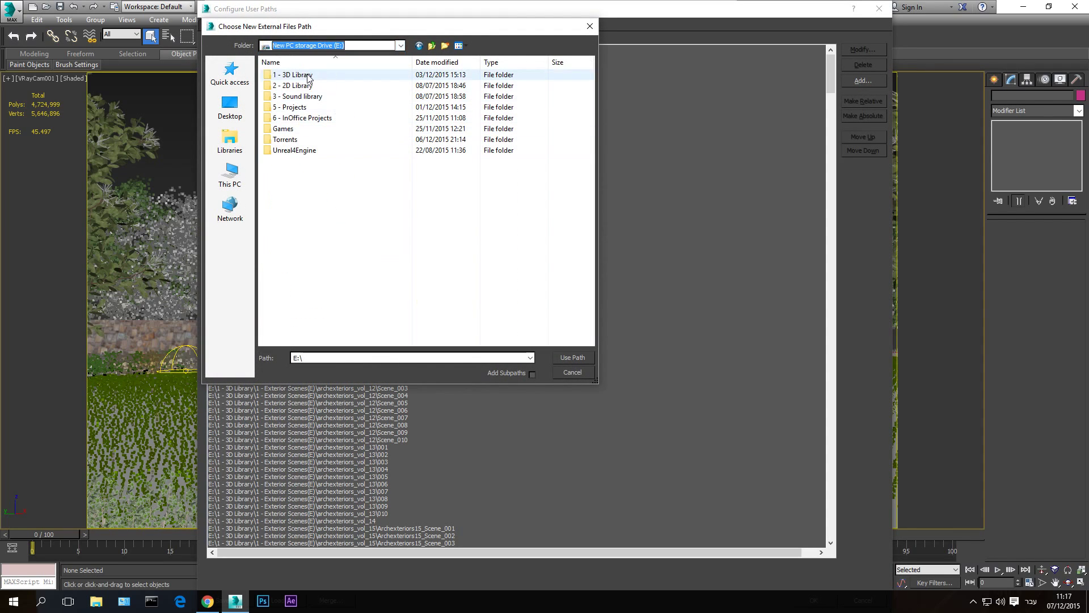
double_click(309, 75)
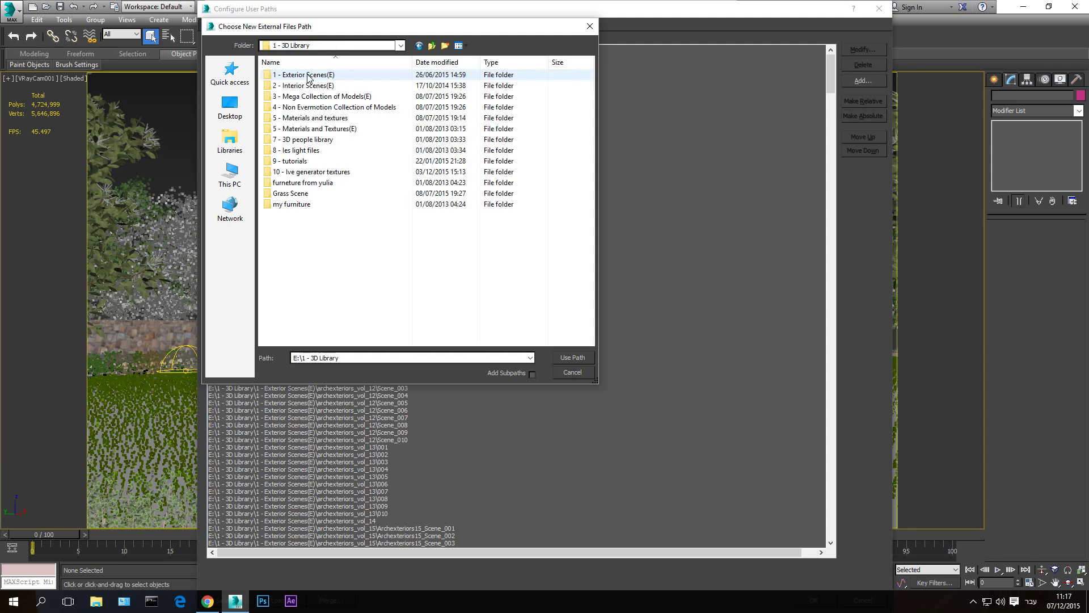
double_click(305, 174)
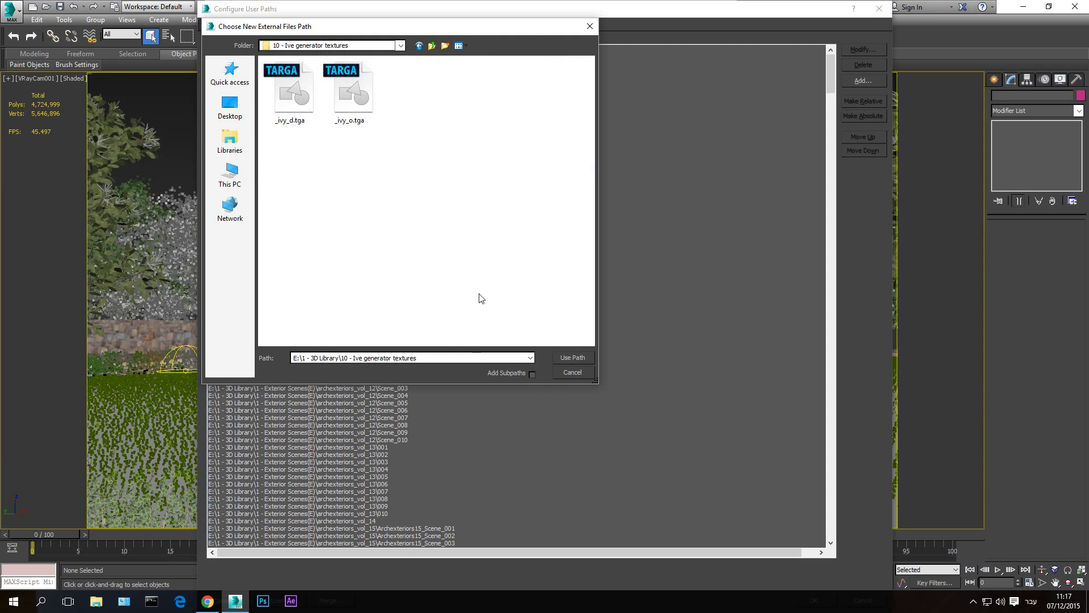
click(576, 357)
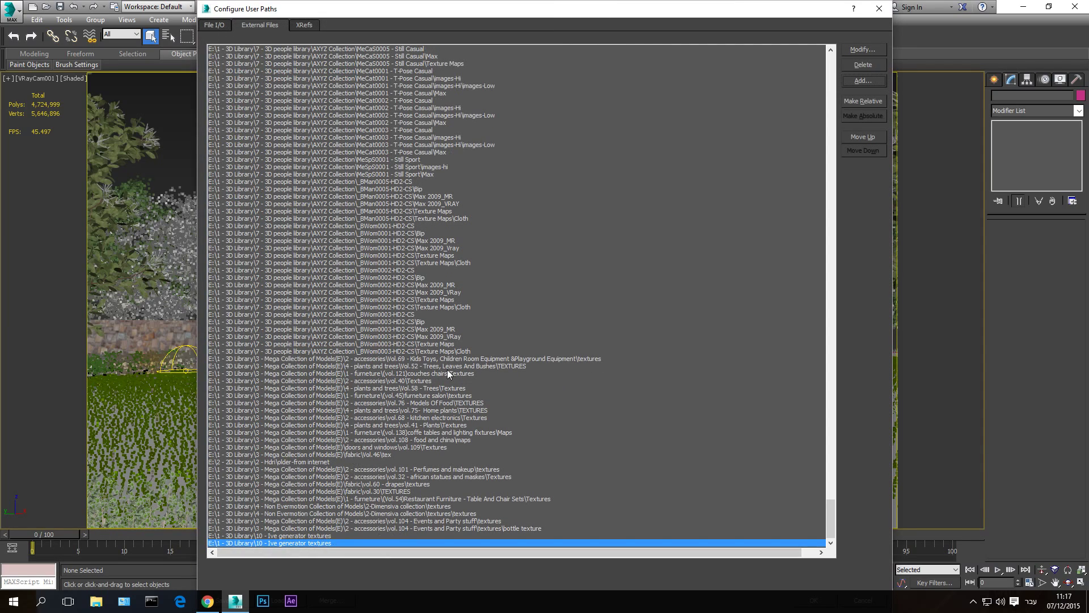
Delete the duplicate ivy textures path entry
scroll(446, 370, up, 15)
drag(830, 492, 815, 539)
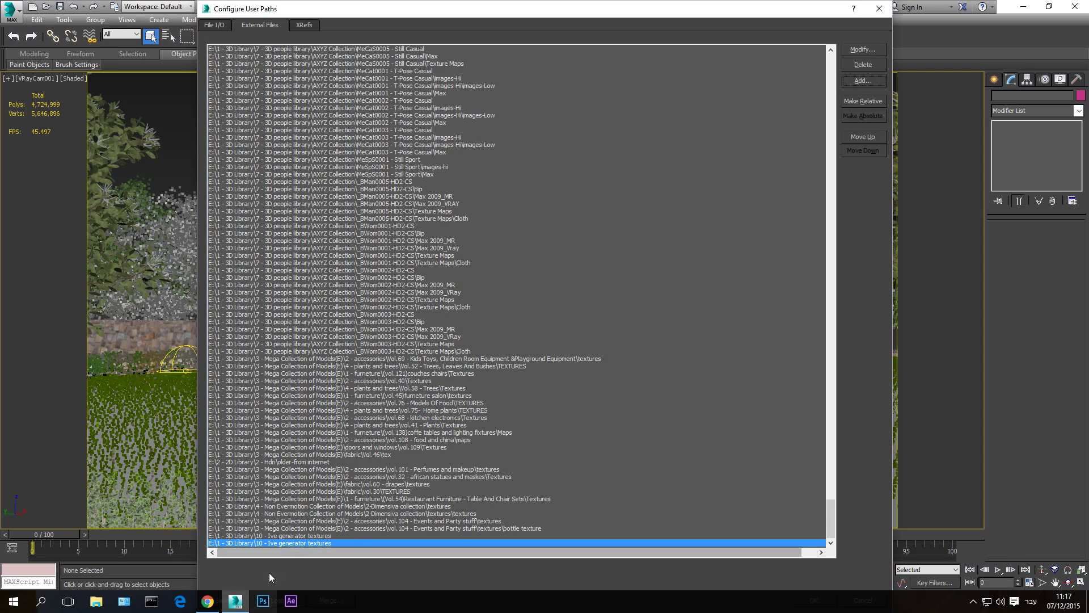
click(864, 65)
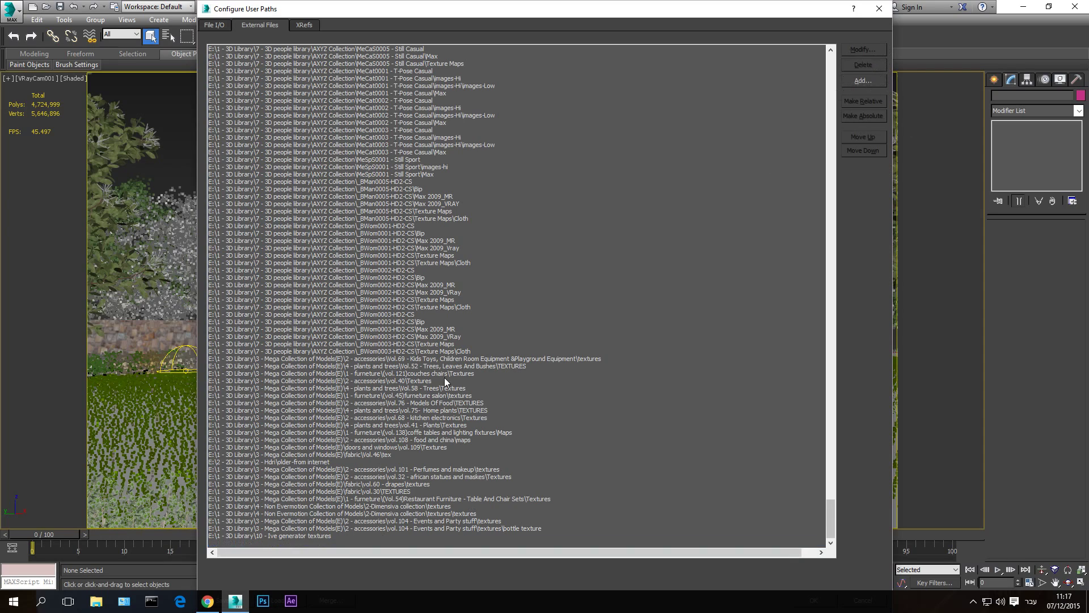
mouse_move(726, 15)
mouse_down()
mouse_move(697, 16)
mouse_move(722, 24)
mouse_up()
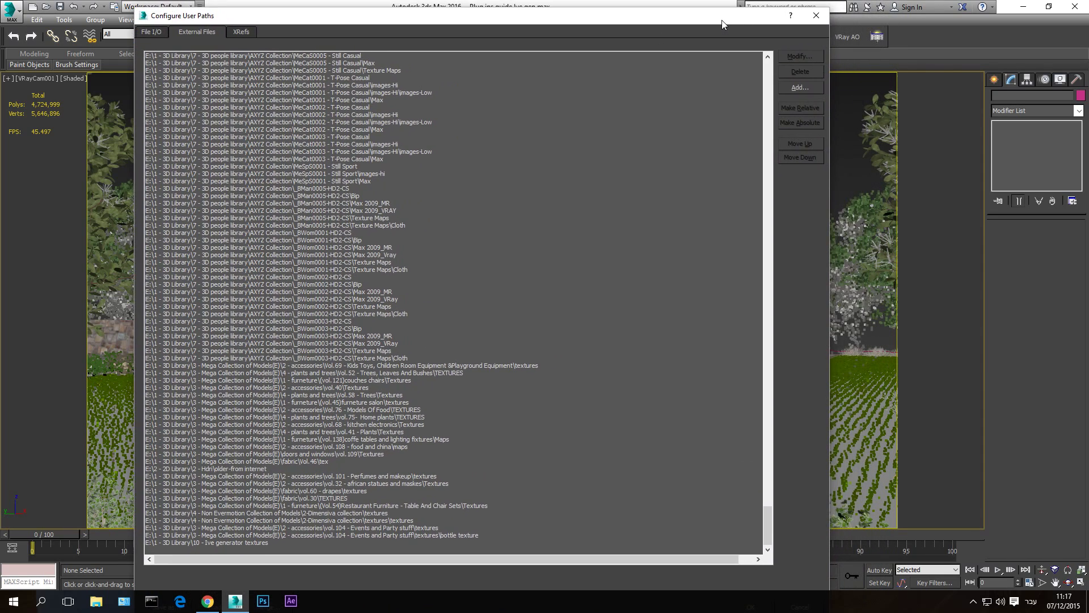
Close the Configure User Paths dialog
click(816, 16)
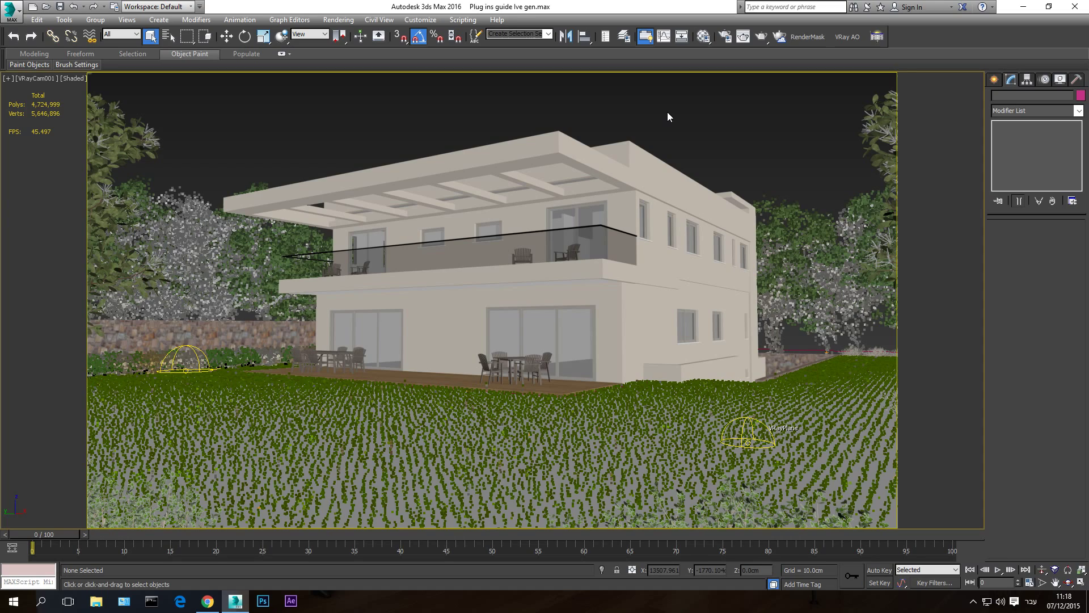
Choose the Guruware category under Create > Geometry, revealing the gwIvy object type
click(995, 80)
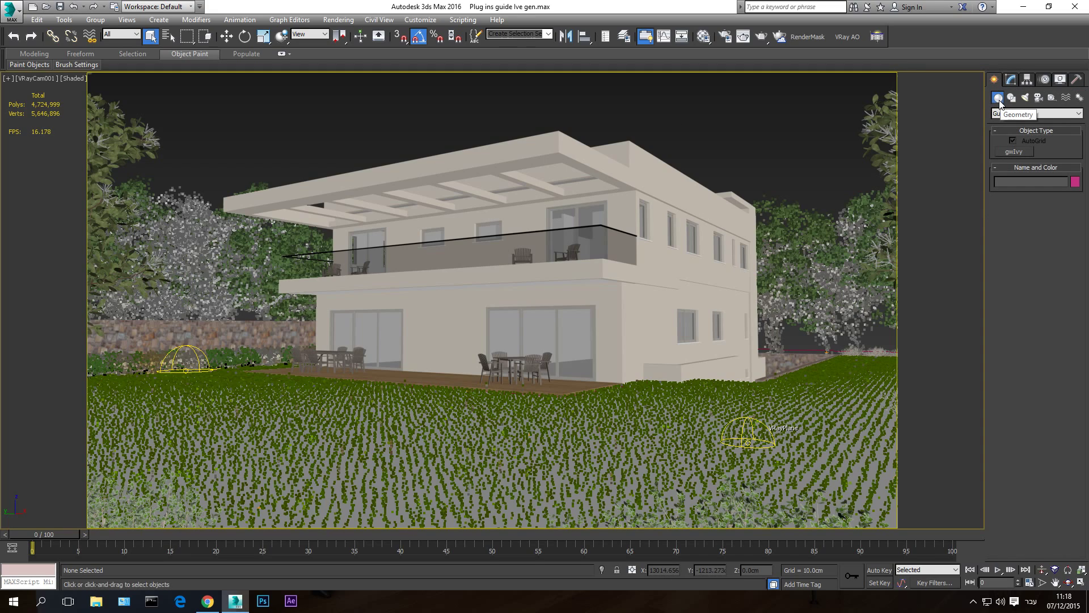
click(1019, 113)
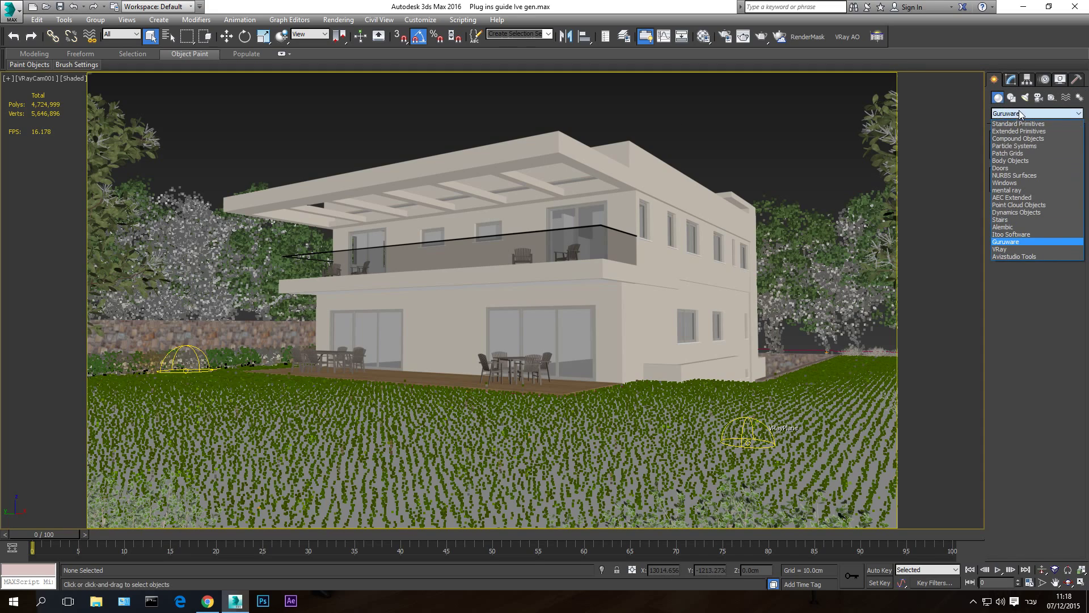
click(1008, 243)
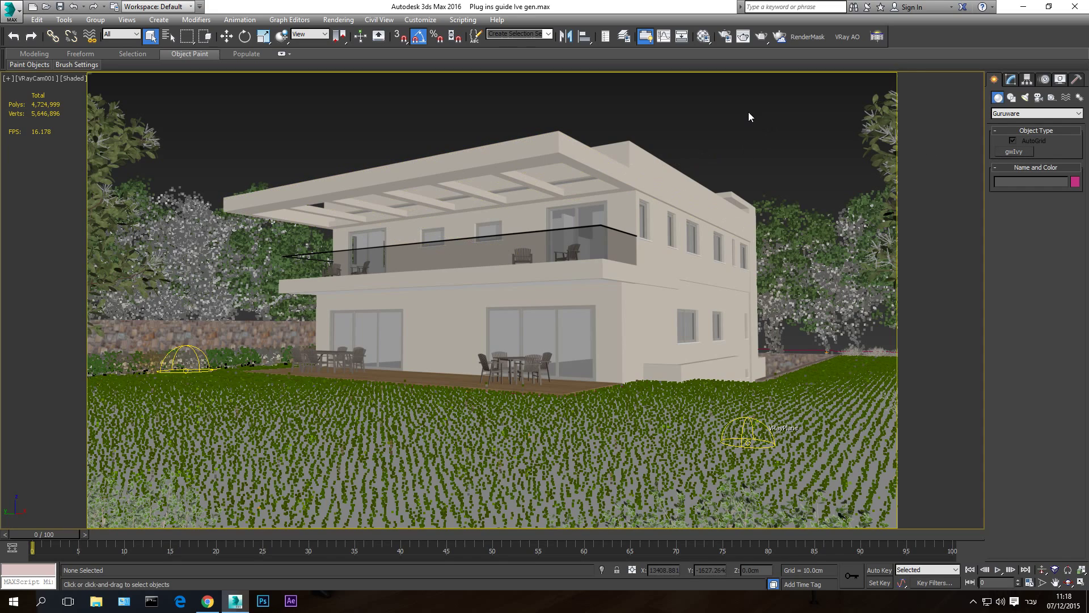
Switch to Perspective, orbit close to Ext walls lvl1 and turn on Edged Faces
key(p)
click(1069, 584)
drag(553, 324, 674, 344)
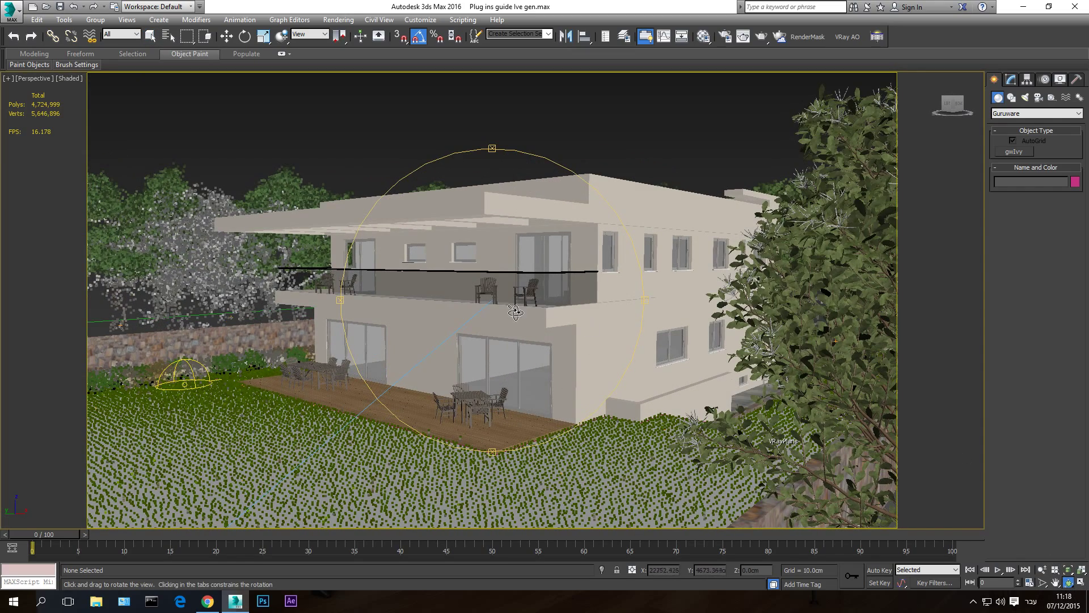
right_click(590, 357)
click(592, 373)
click(1069, 582)
drag(454, 352, 505, 375)
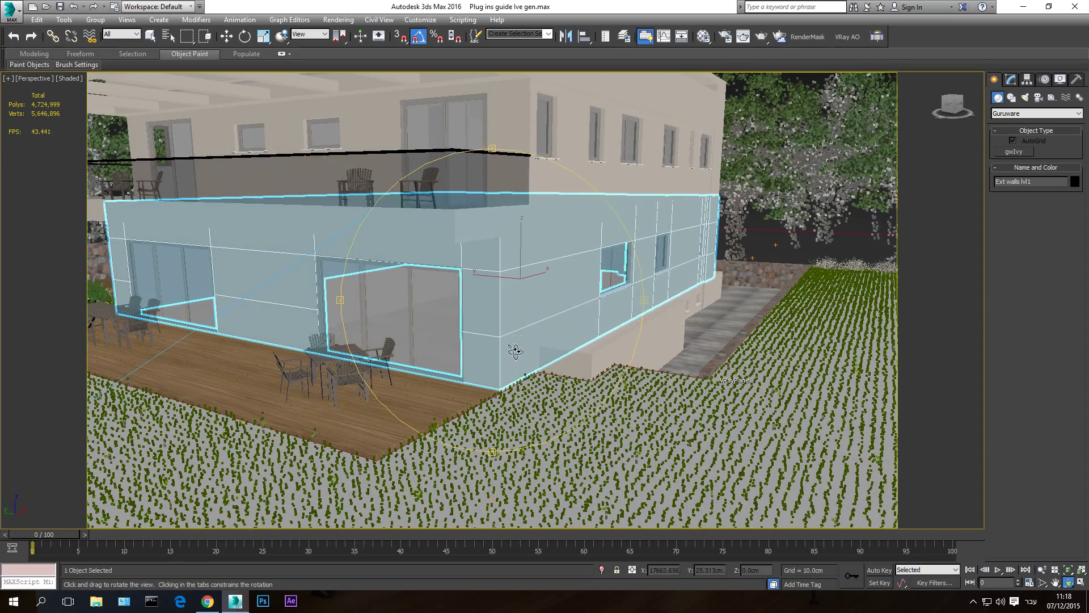
key(F4)
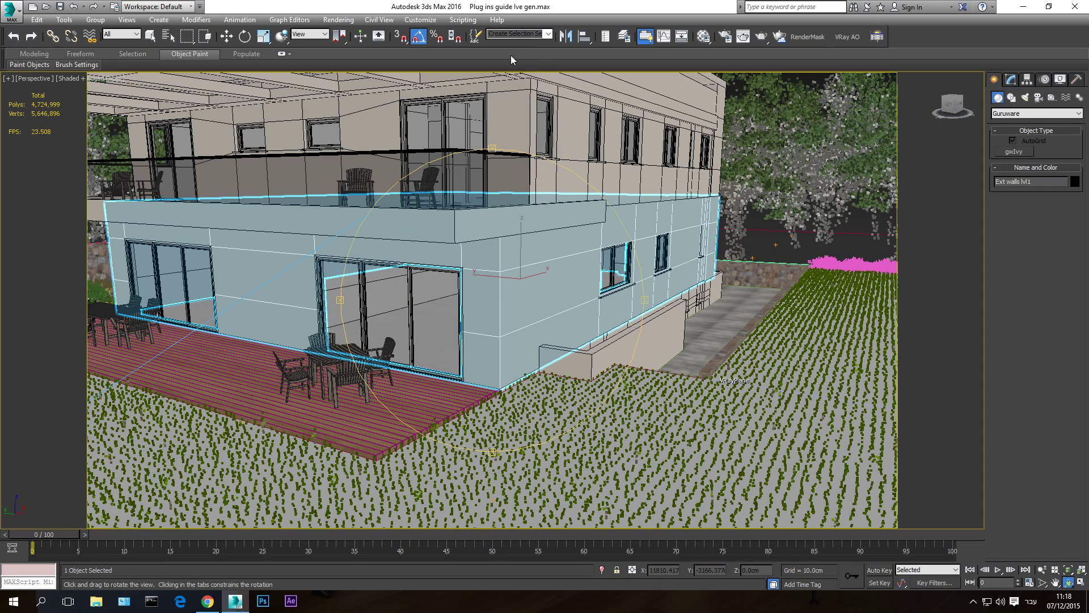
right_click(543, 312)
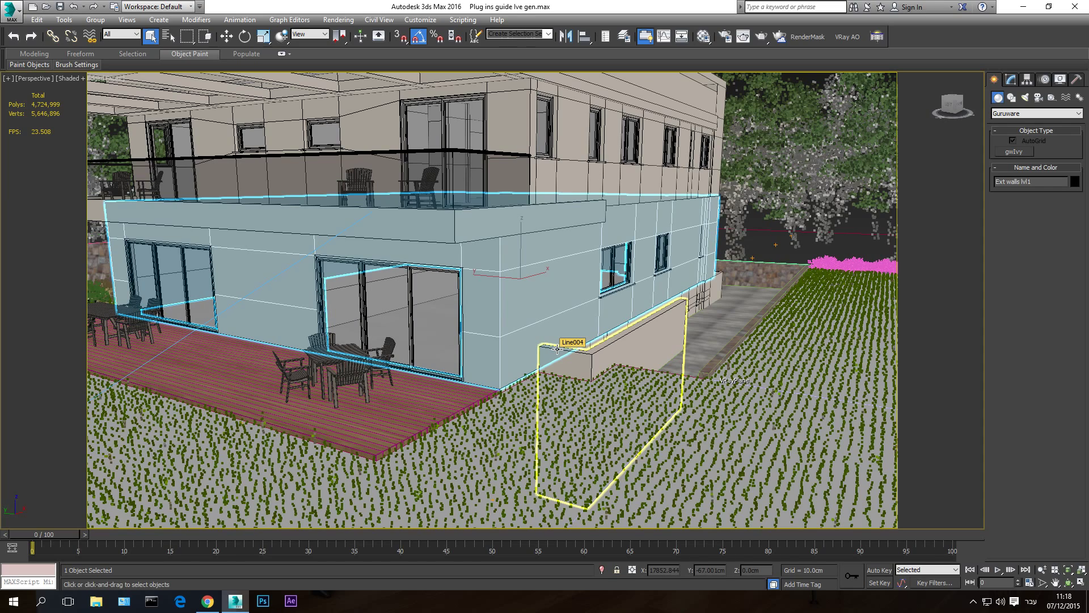
Place gwIvy001 at the base of the wall corner and zoom in on it
click(1013, 152)
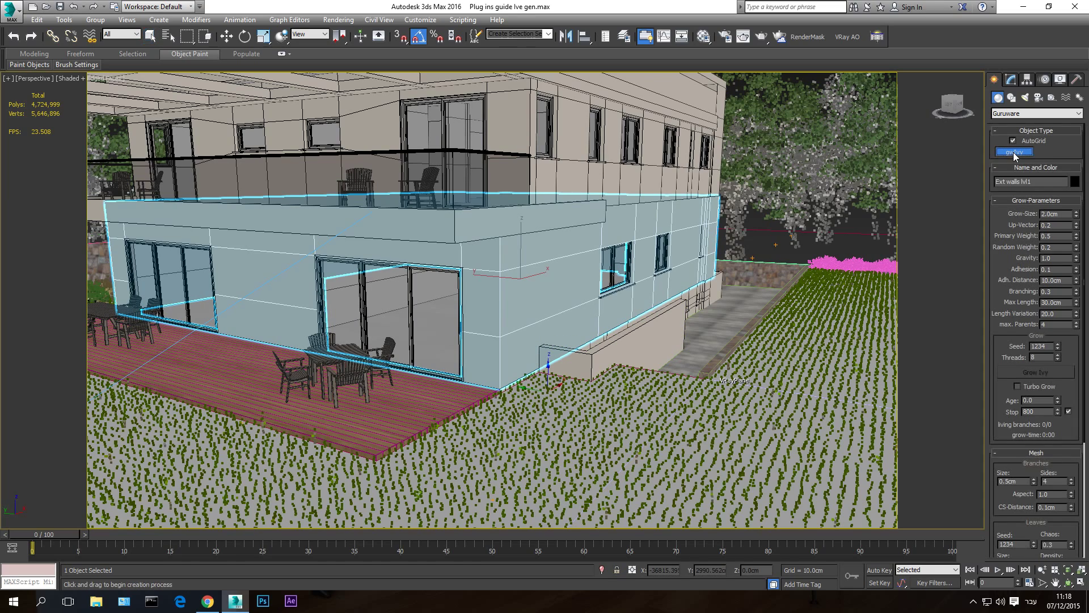
click(535, 366)
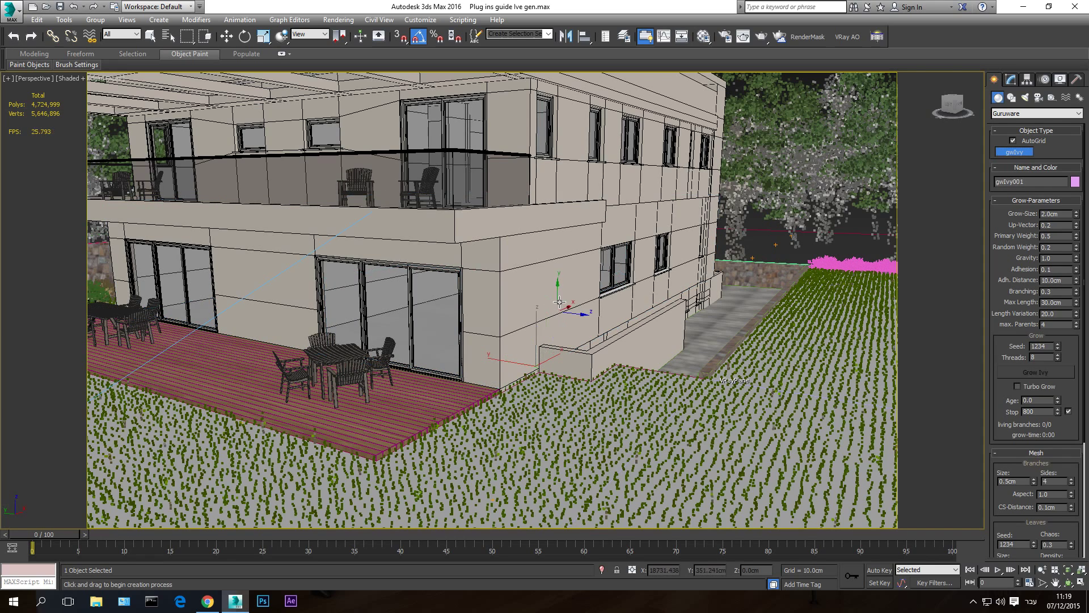
right_click(564, 301)
click(1044, 570)
scroll(547, 386, up, 4)
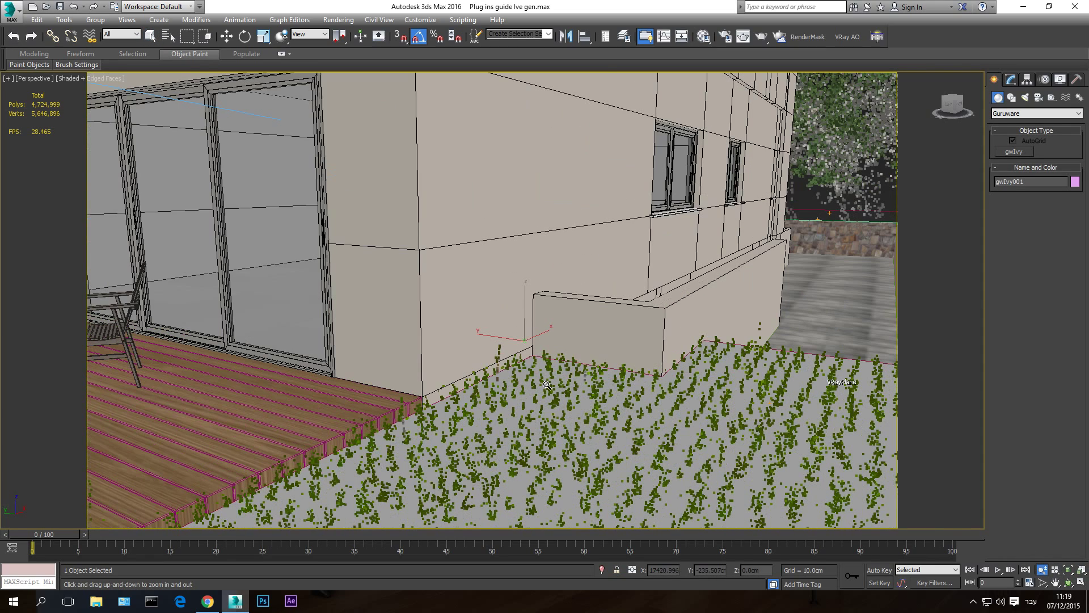
right_click(531, 347)
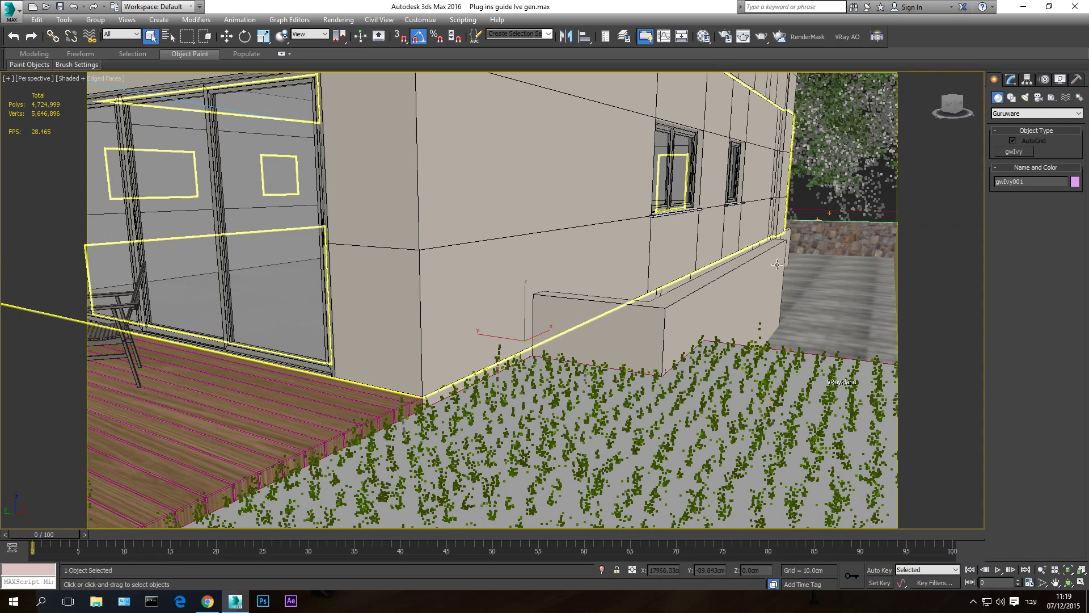
click(1016, 154)
click(1012, 81)
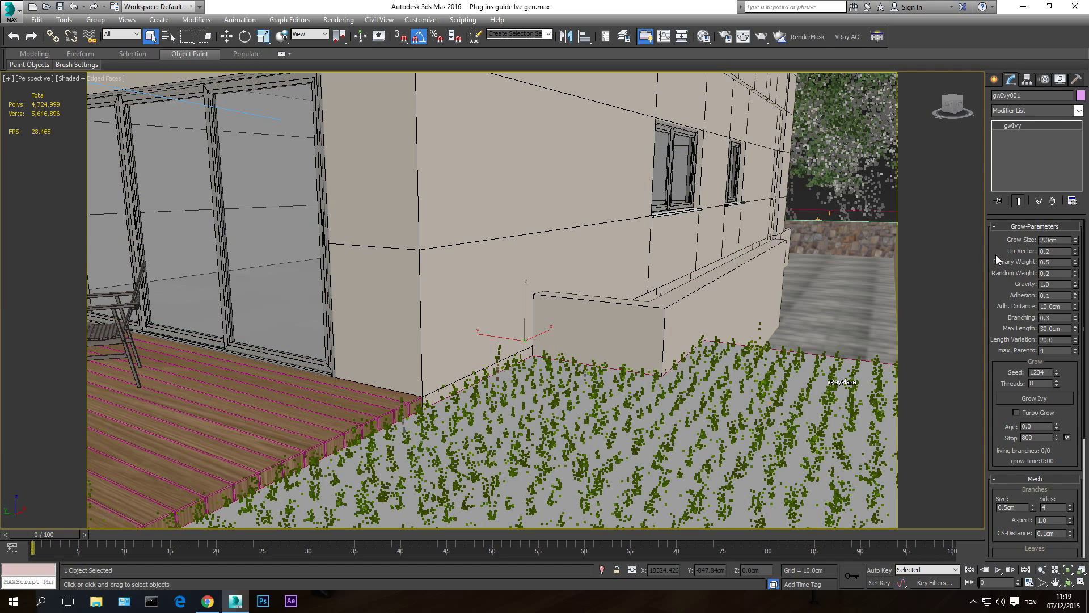
scroll(996, 255, down, 5)
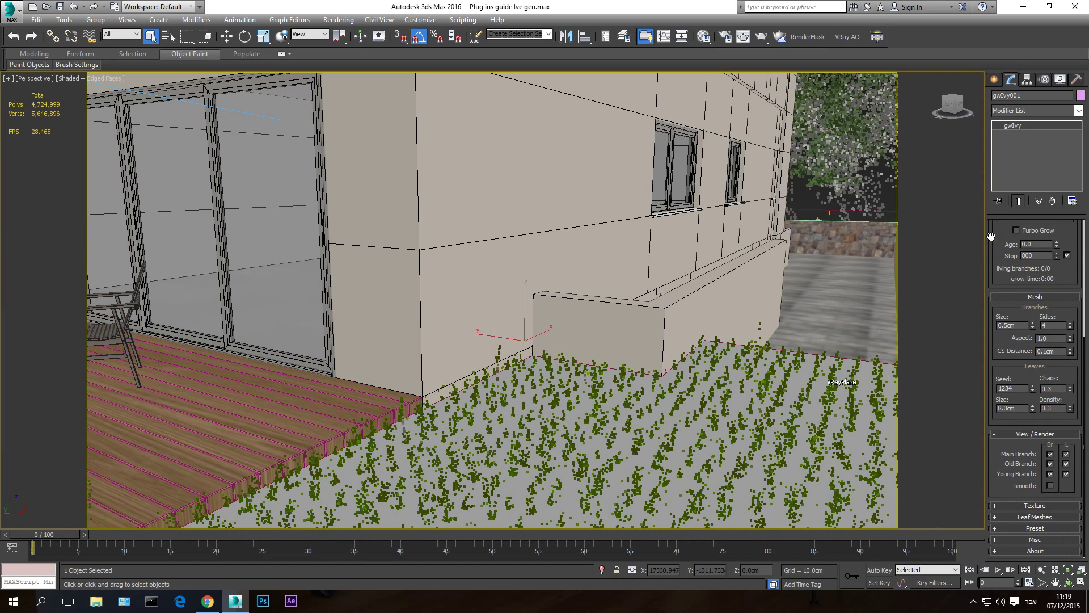
scroll(992, 237, up, 5)
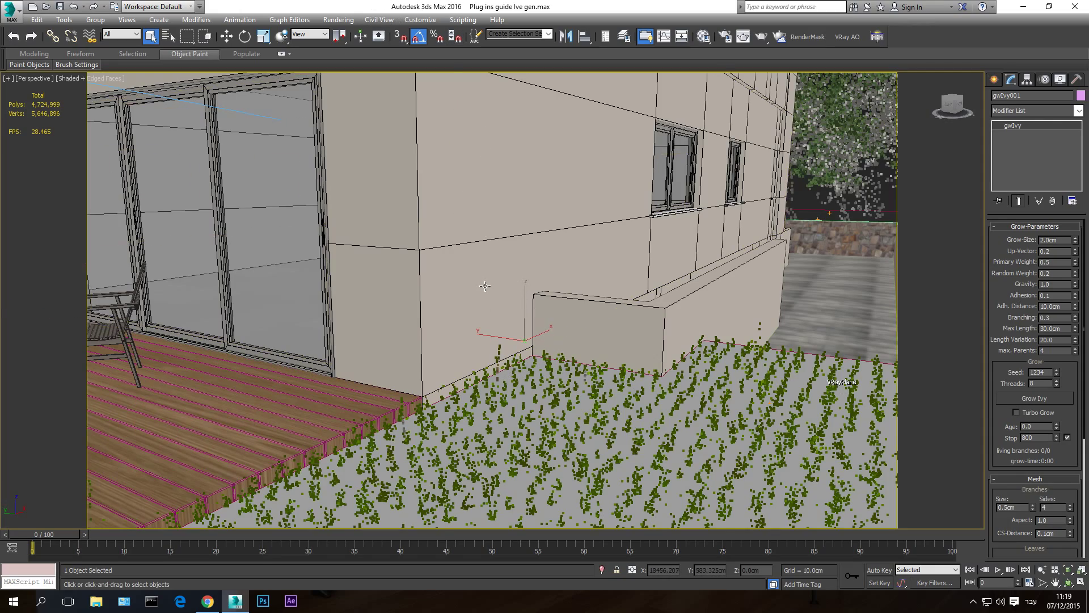
mouse_move(485, 285)
middle_down()
mouse_move(481, 301)
mouse_move(486, 287)
middle_up()
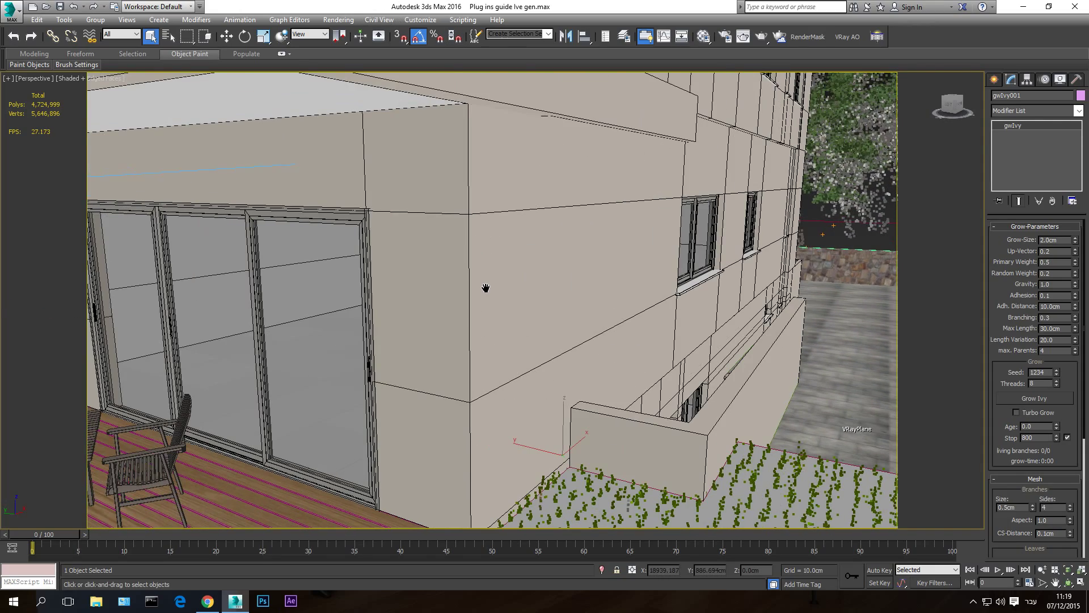
click(1042, 570)
scroll(556, 334, up, 5)
scroll(551, 334, down, 10)
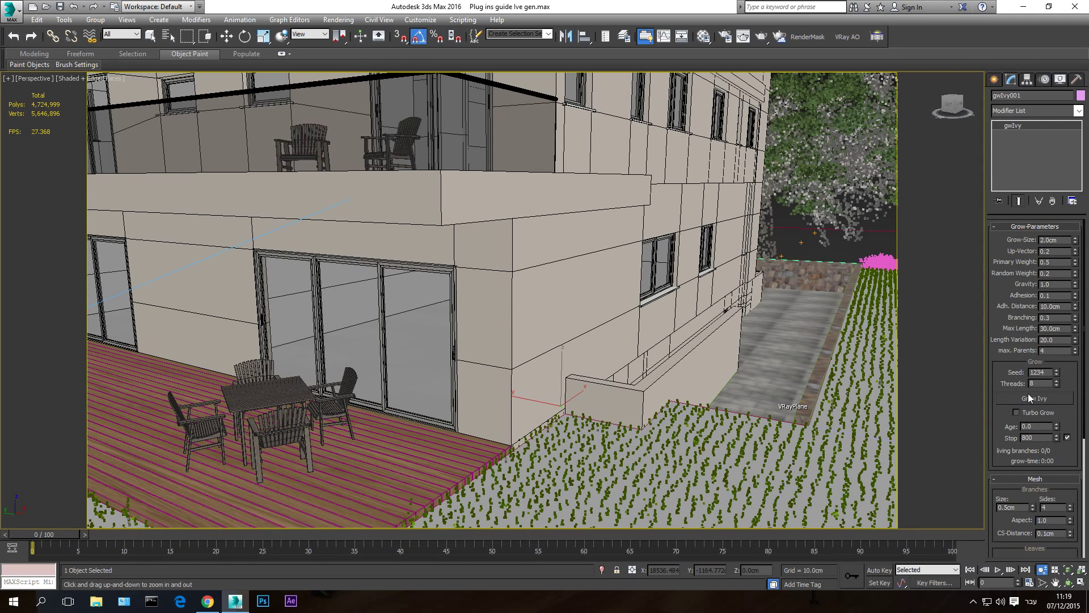
click(1067, 437)
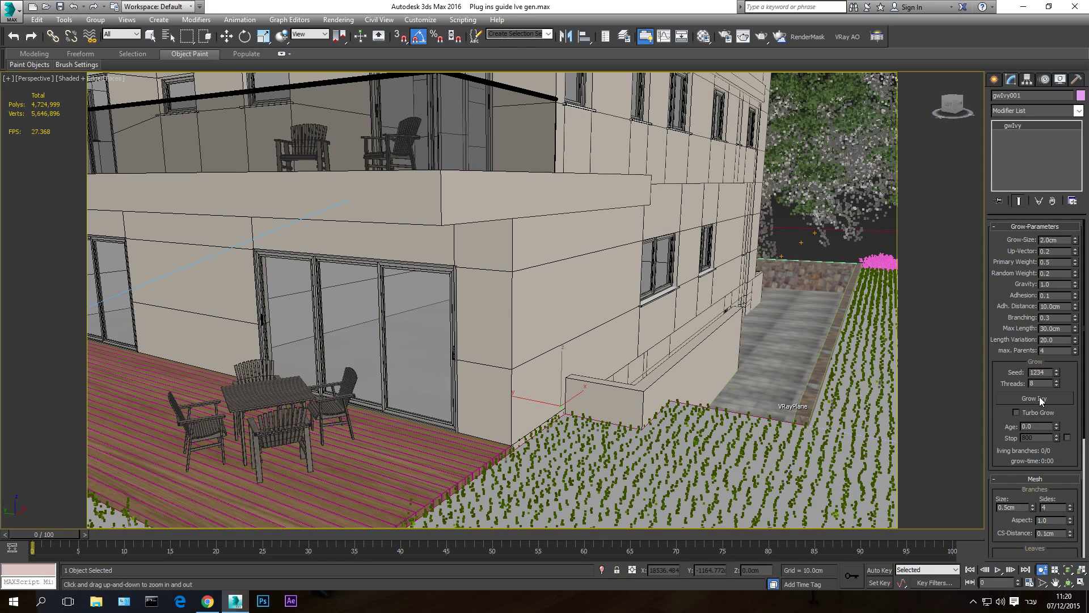
click(1067, 438)
Run the gwIvy growth up the house corner until it stops at age 800
click(1034, 397)
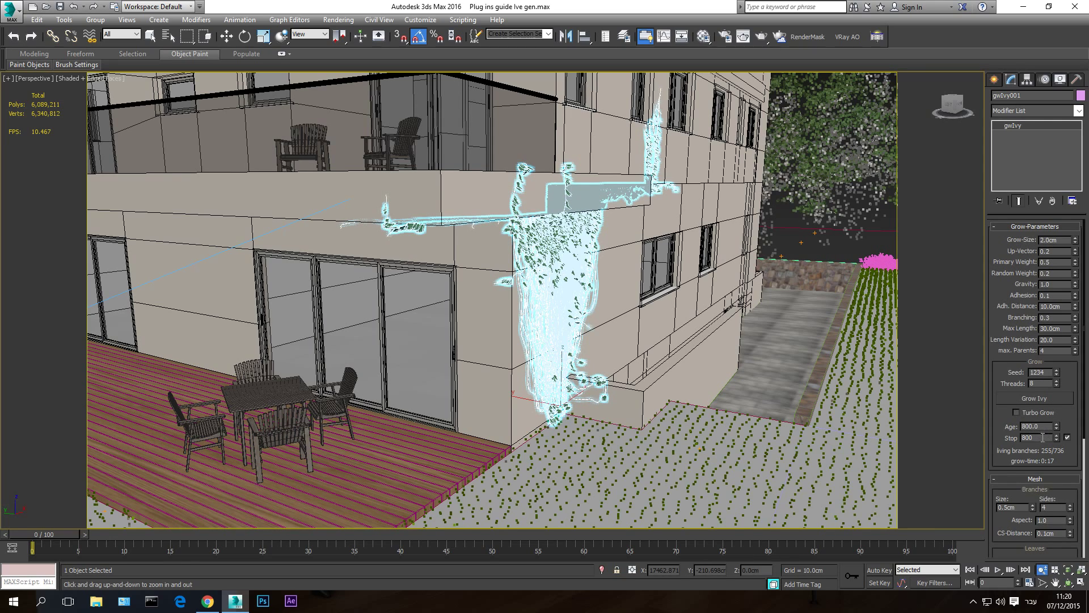
Orbit around the grown ivy and deselect it
key(q)
click(1069, 582)
drag(523, 307, 851, 244)
right_click(858, 216)
click(858, 215)
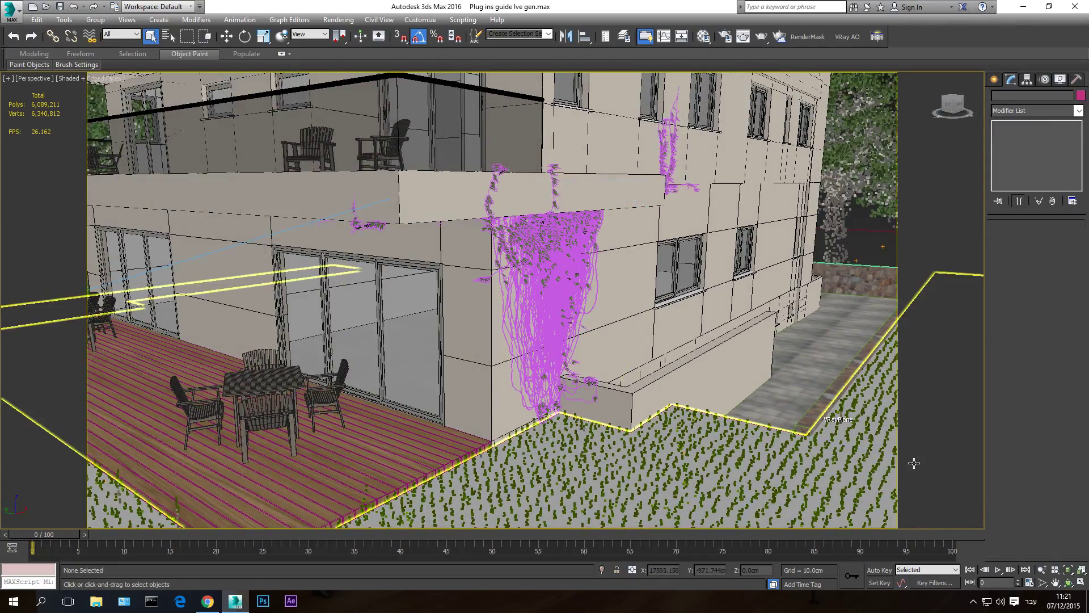
Turn off Edged Faces, zoom in, and step back to an earlier close view of the ivy
key(F4)
click(1043, 570)
scroll(564, 255, up, 5)
key(shift+z)
key(shift+z)
key(shift+z)
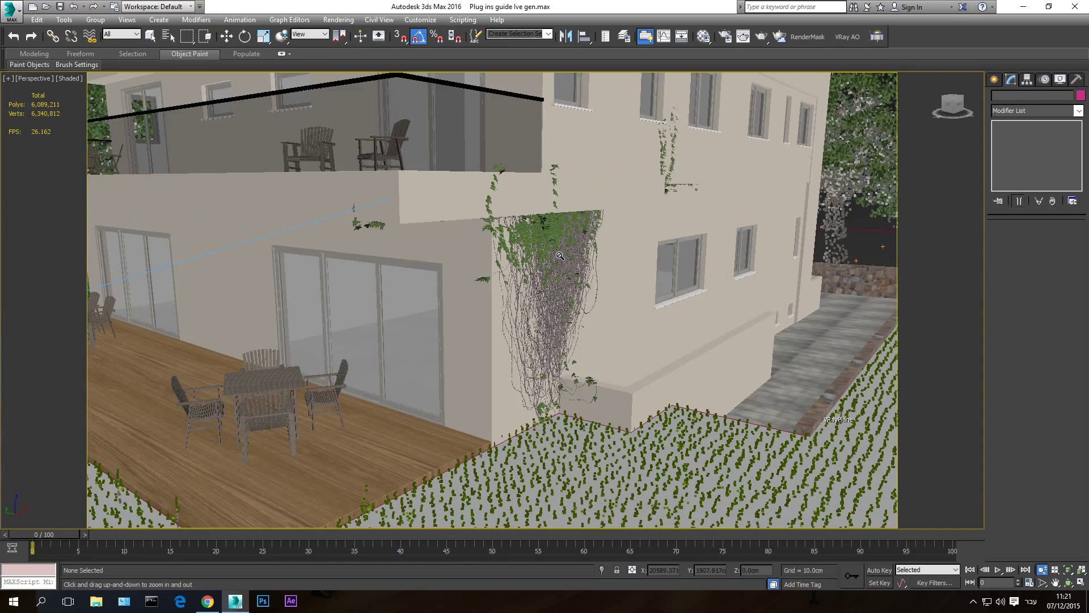
key(shift+z)
key(shift+z)
key(shift+z)
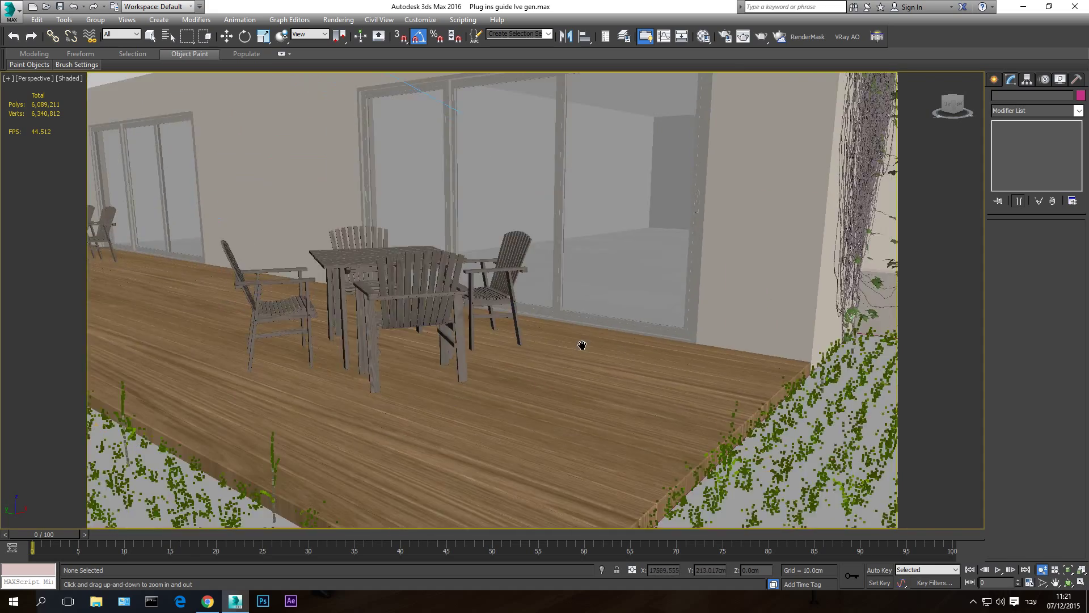
key(shift+z)
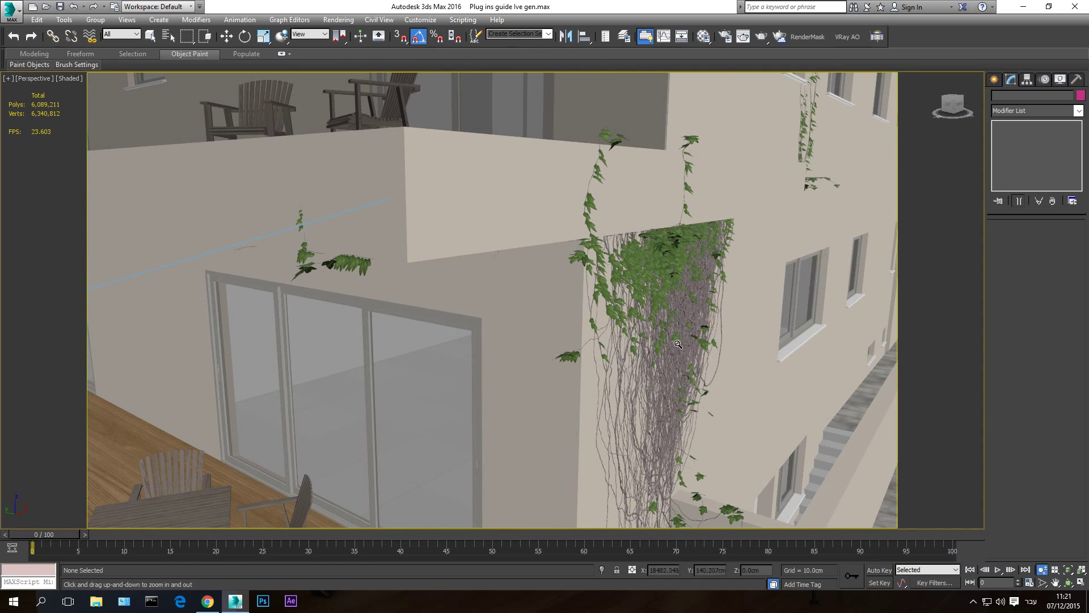
key(q)
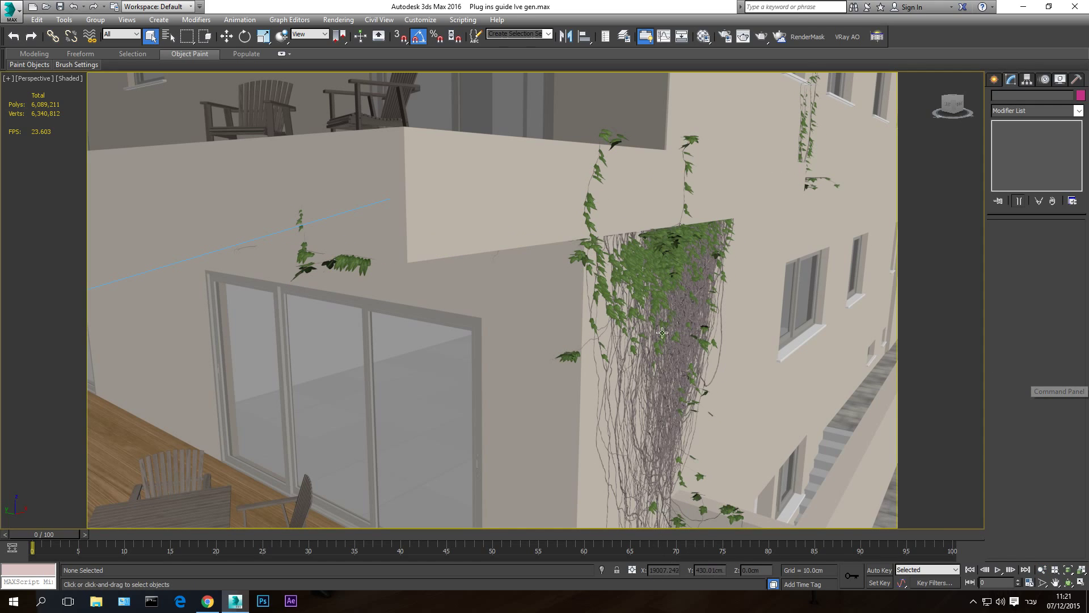
Select gwIvy001, set its leaf Size to 15cm then 10cm, and begin entering a new leaf Density
click(673, 302)
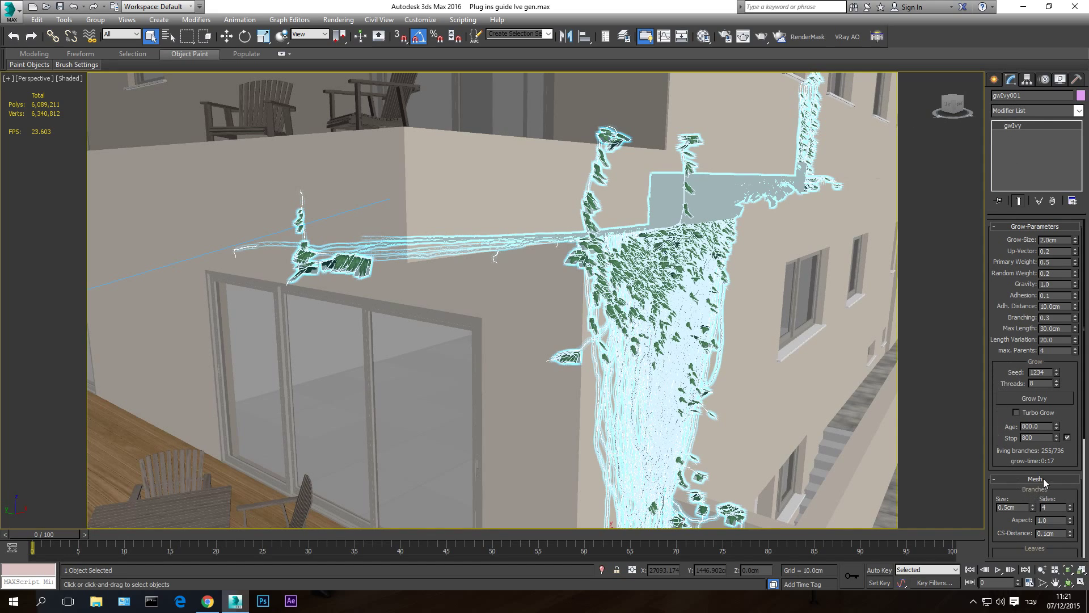
drag(1085, 439, 1085, 488)
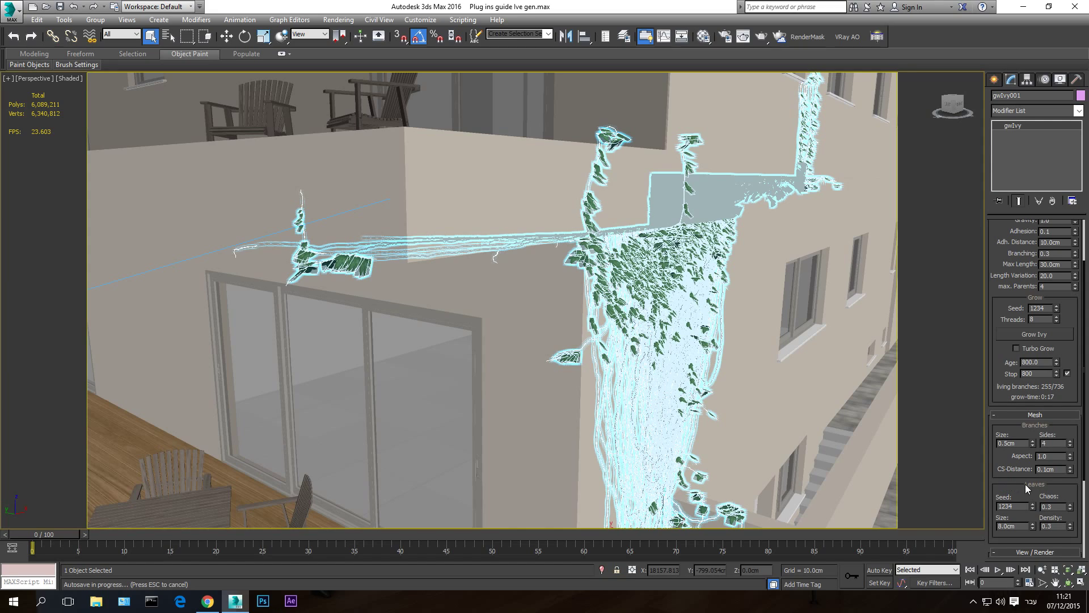
key(Escape)
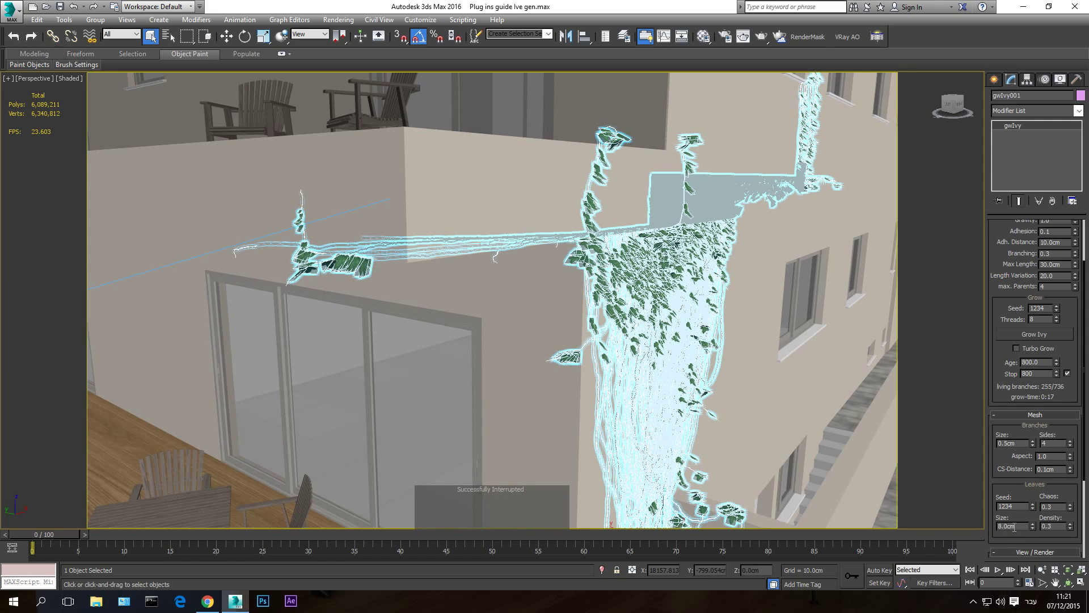
double_click(1014, 526)
text(15)
key(Return)
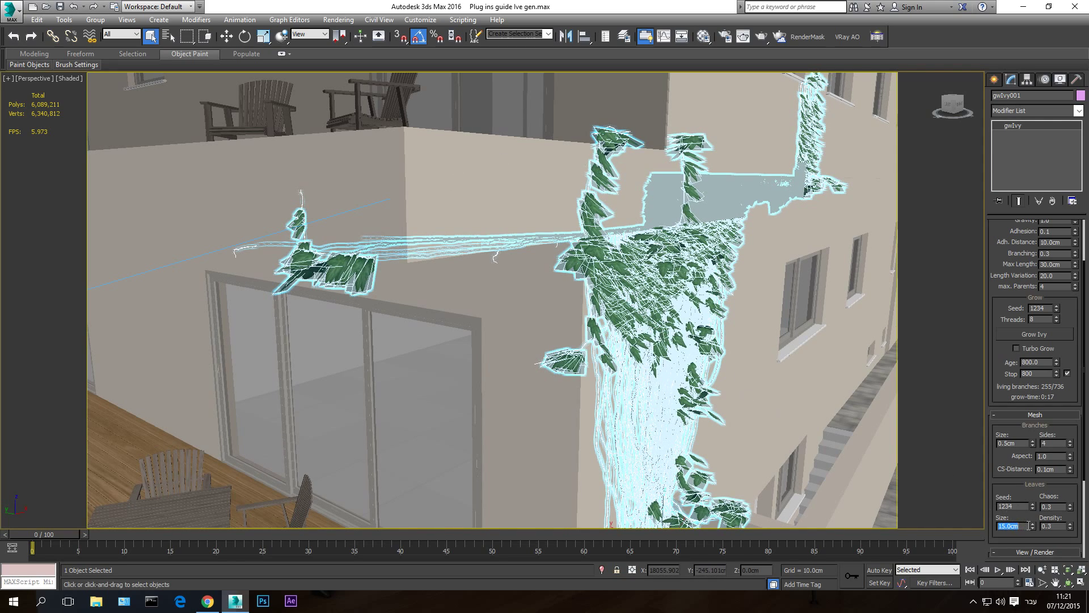
text(10)
key(Return)
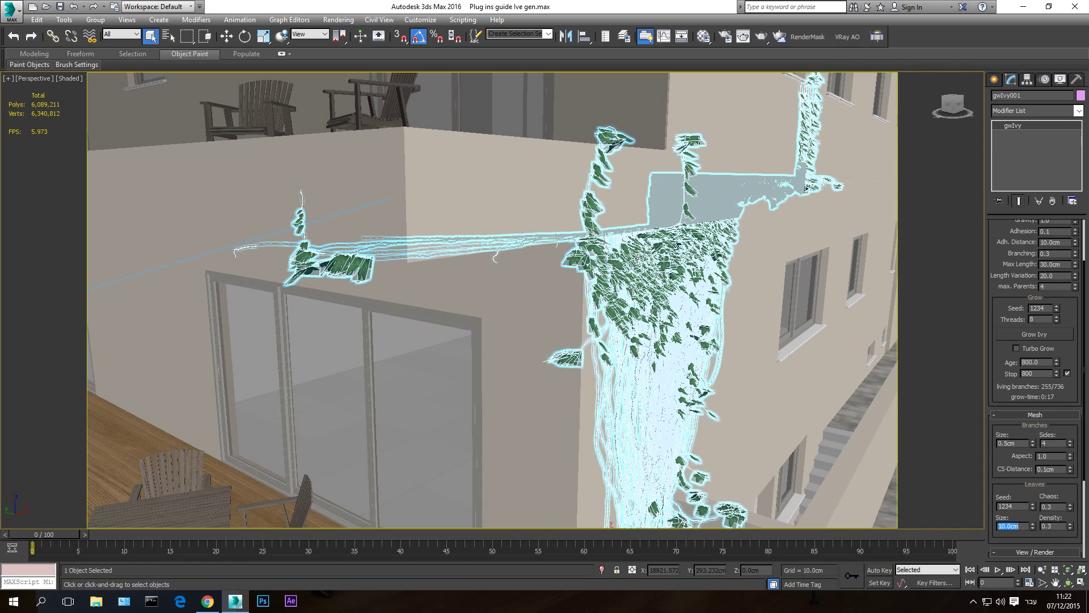
middle_drag(676, 395, 669, 393)
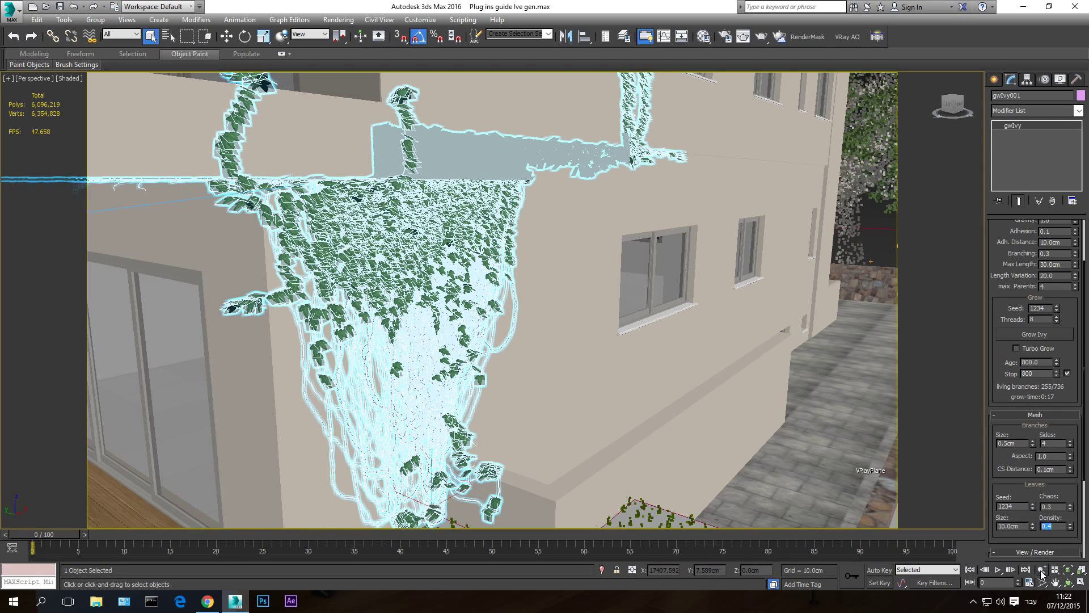
text(0)
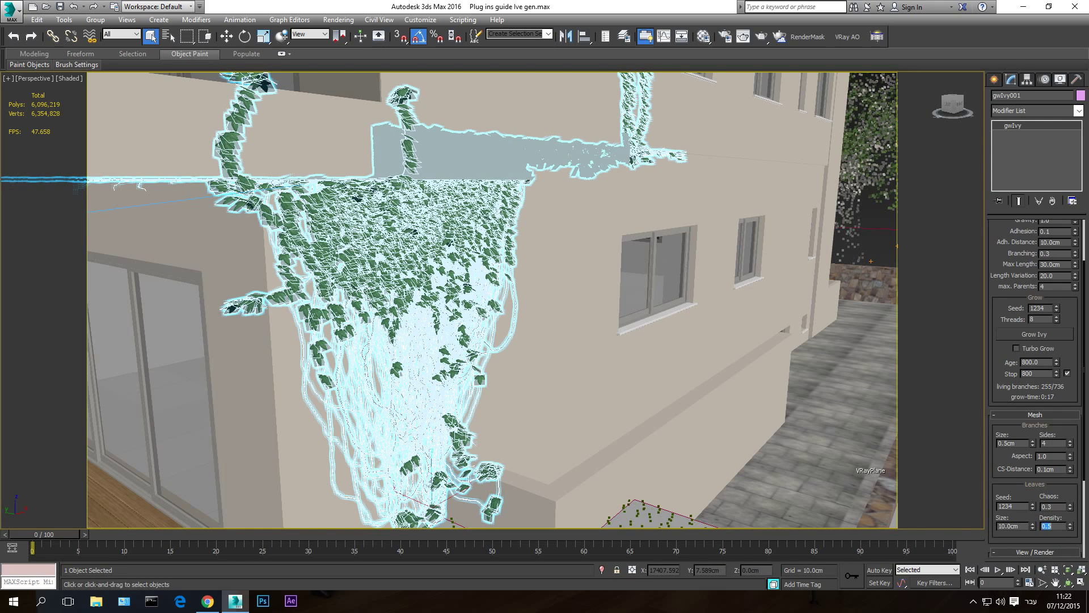
Reselect the ivy and orbit to view the building's side wall
click(871, 219)
middle_drag(411, 290, 413, 289)
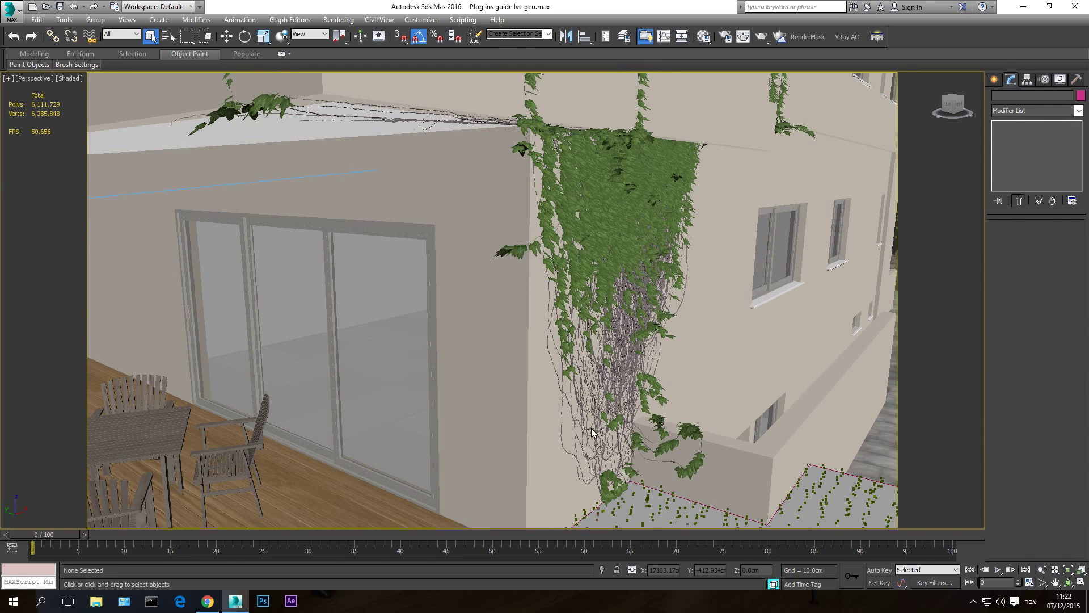
click(625, 221)
click(625, 220)
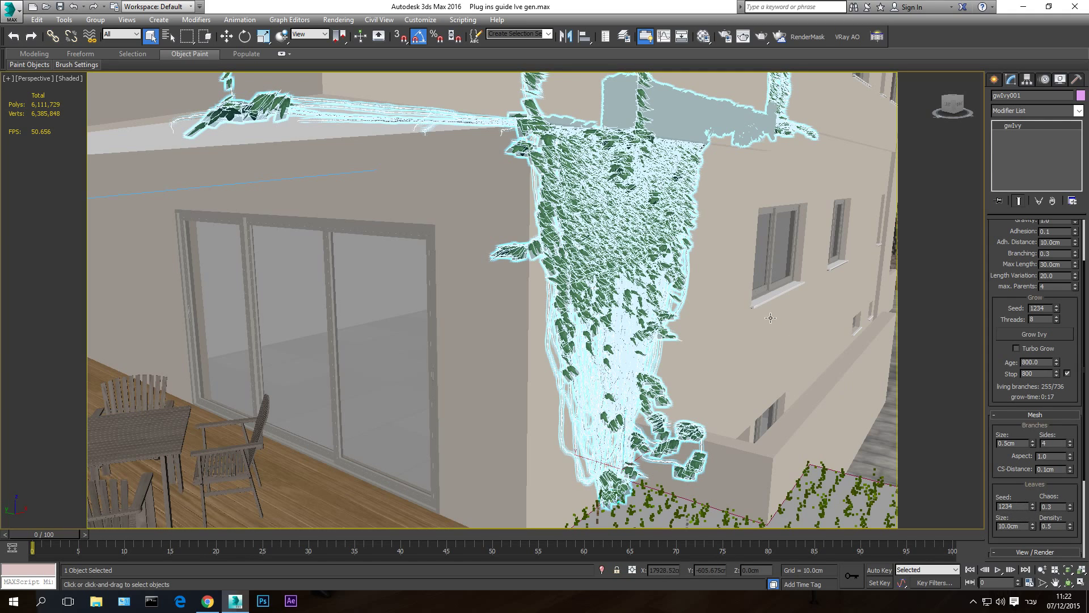
alt+middle_drag(754, 318, 767, 290)
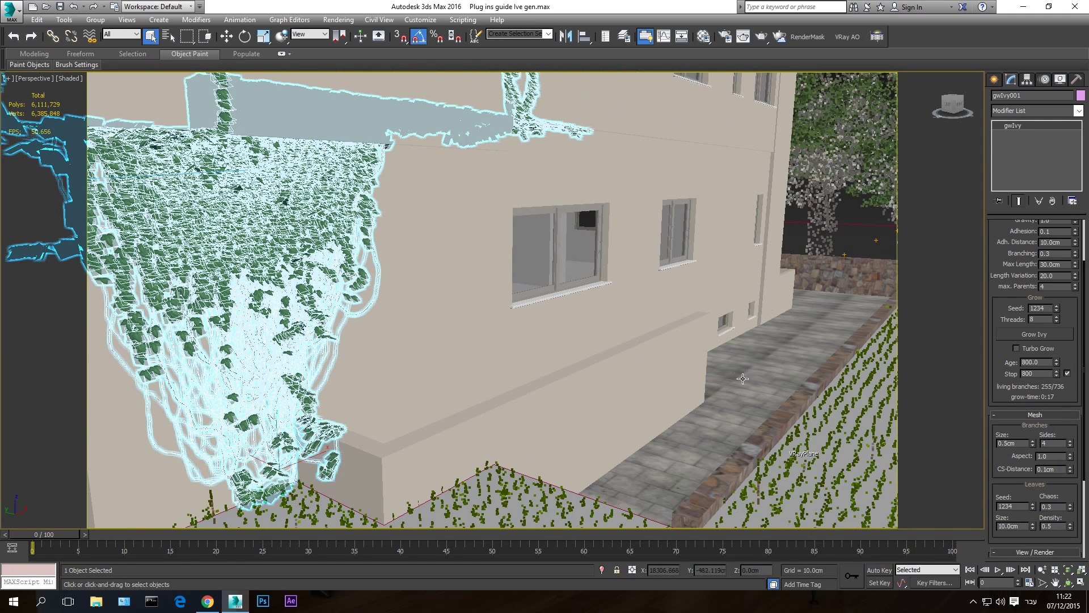
Raise the Leaves Seed to 1250 and deselect the ivy to see the new arrangement
click(1033, 504)
click(1034, 505)
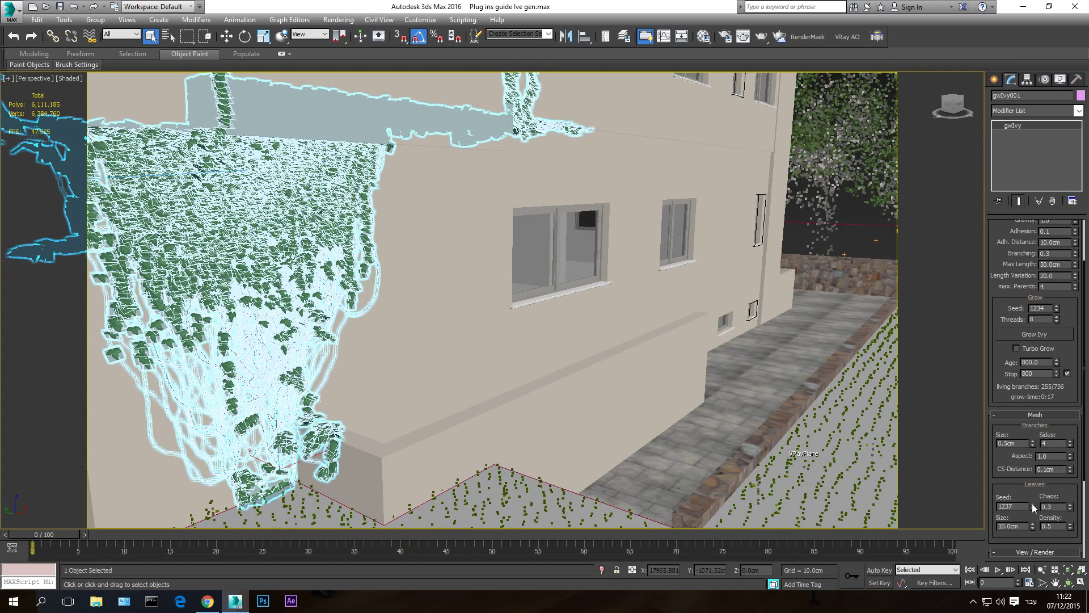
click(1033, 504)
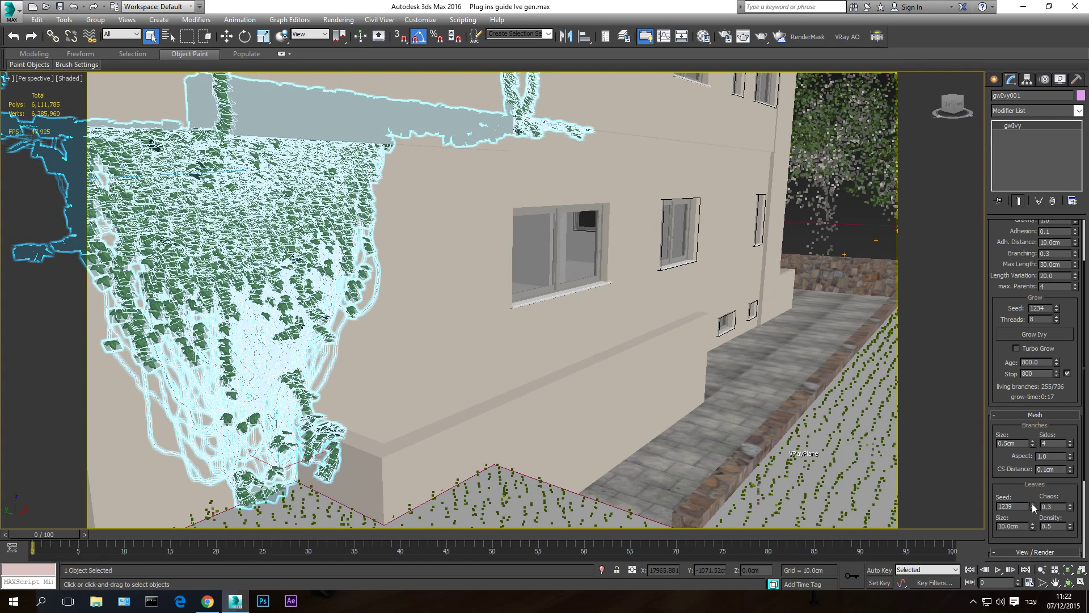
click(1033, 504)
click(1033, 504)
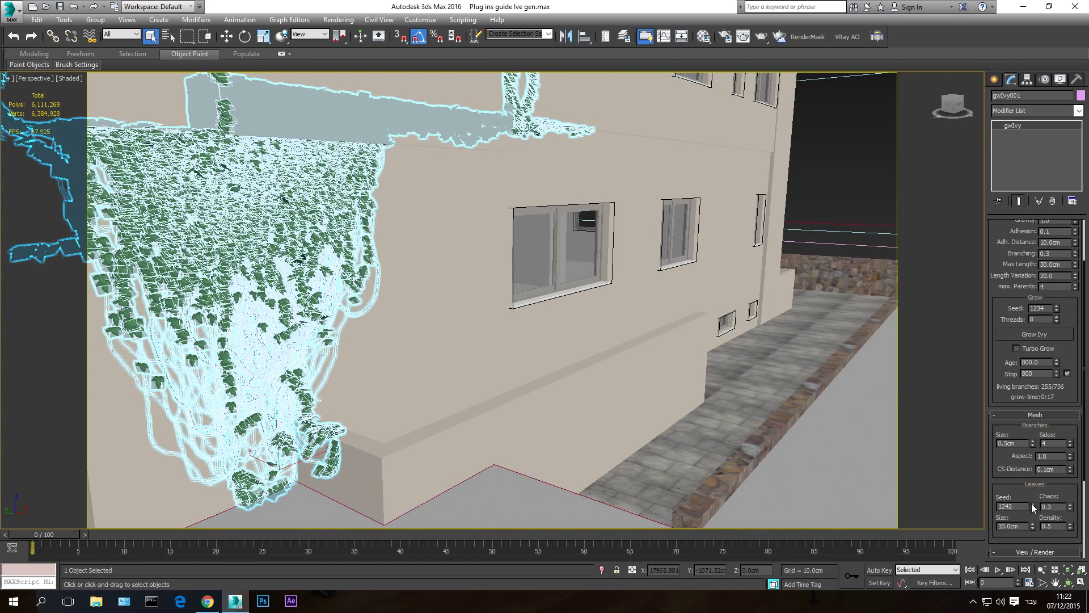
click(1032, 504)
click(1032, 503)
click(1032, 504)
click(1032, 503)
click(1032, 503)
click(1032, 503)
click(1031, 503)
click(1029, 503)
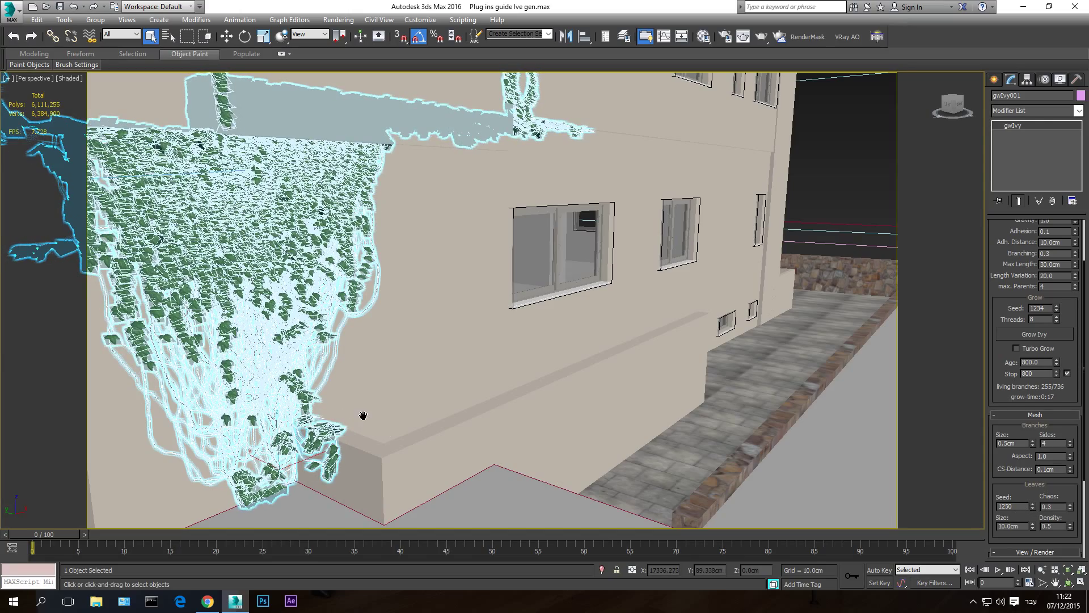
middle_drag(365, 414, 367, 415)
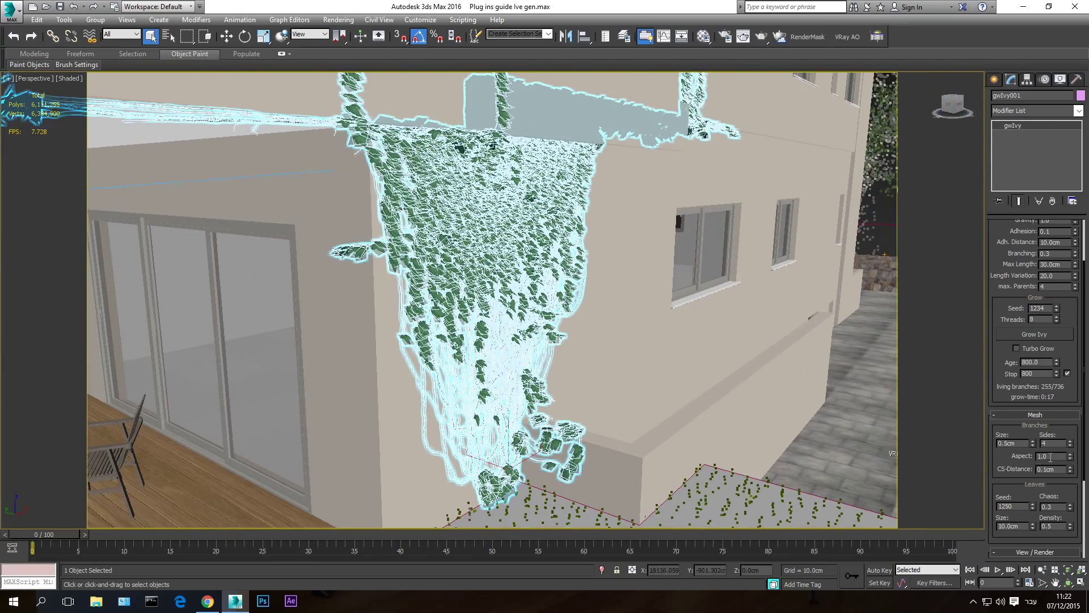
click(887, 208)
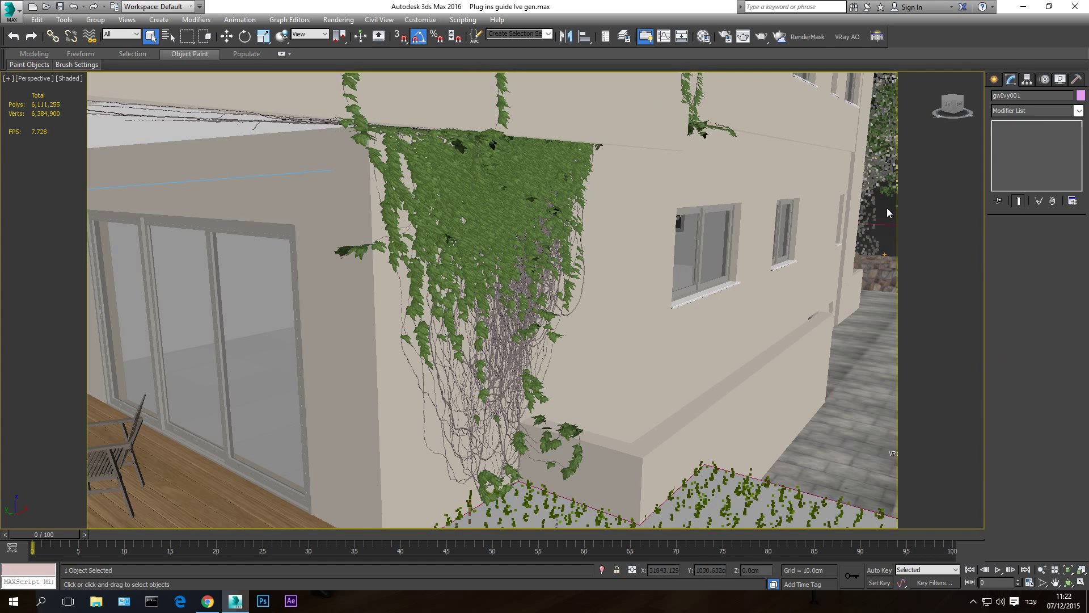
Zoom in on the ivy stems, switch to the VRayCam001 camera view, and select gwIvy001
click(1042, 570)
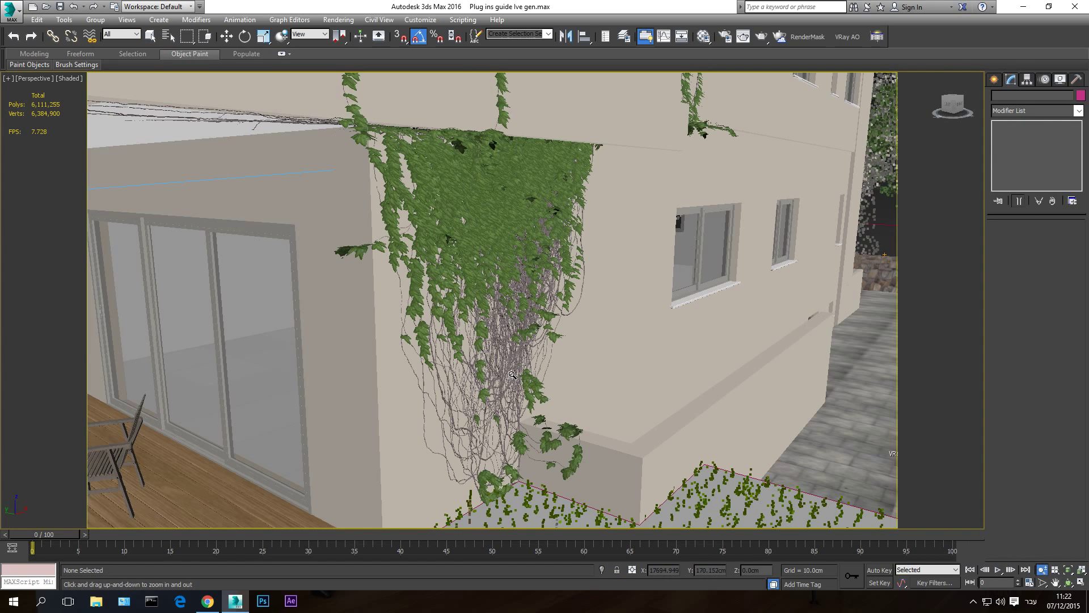
drag(515, 379, 512, 375)
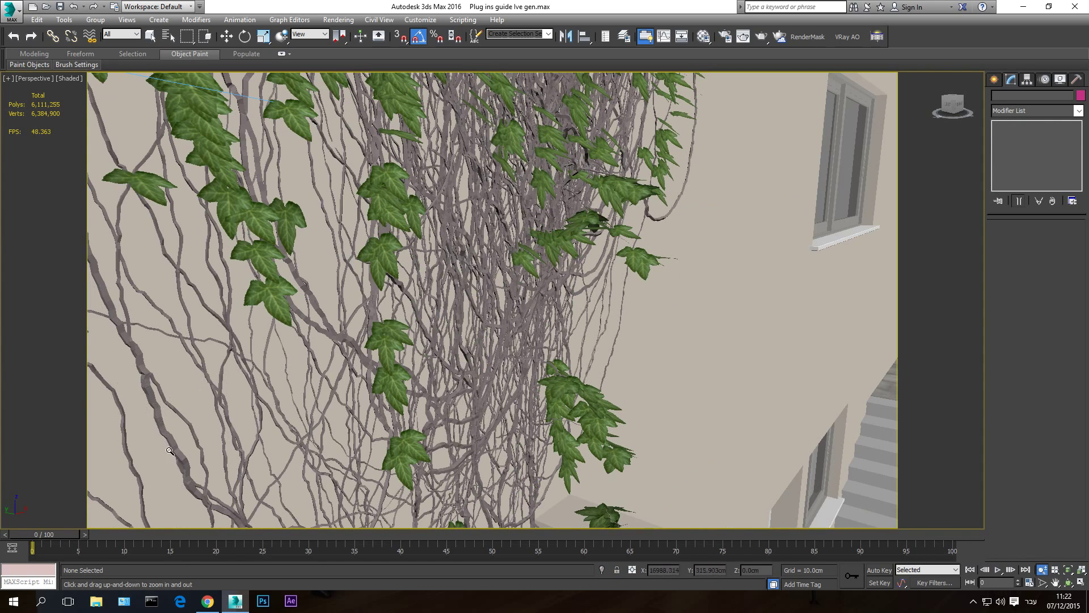
key(Escape)
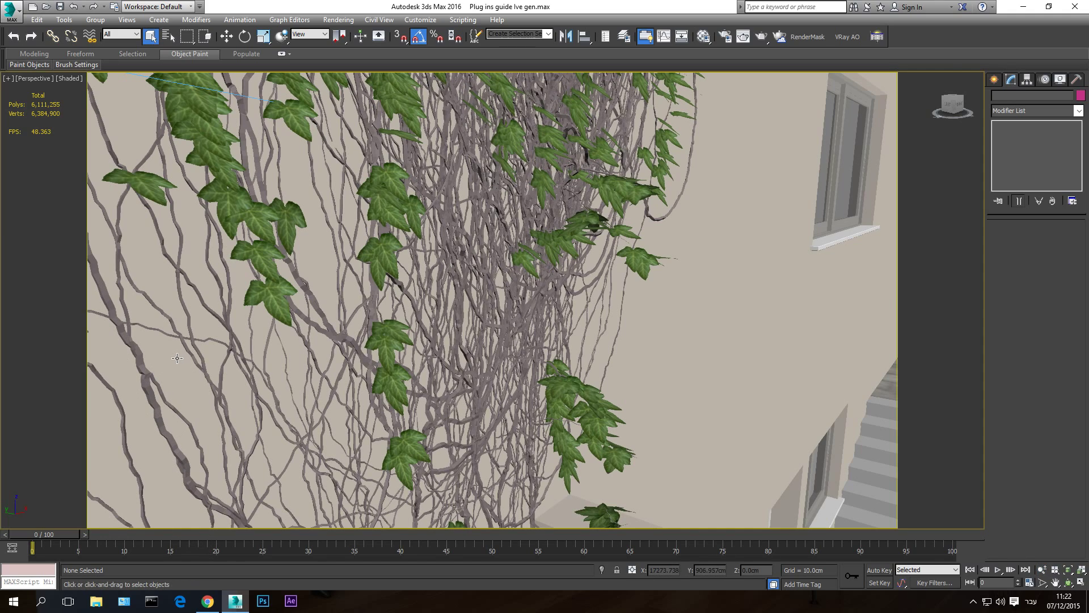
key(c)
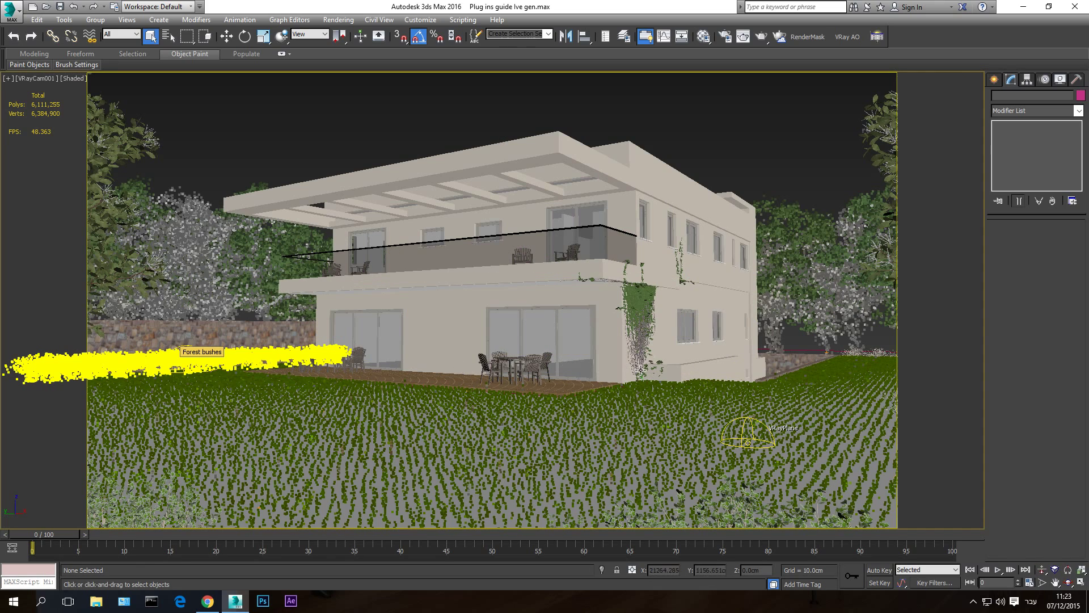
click(644, 325)
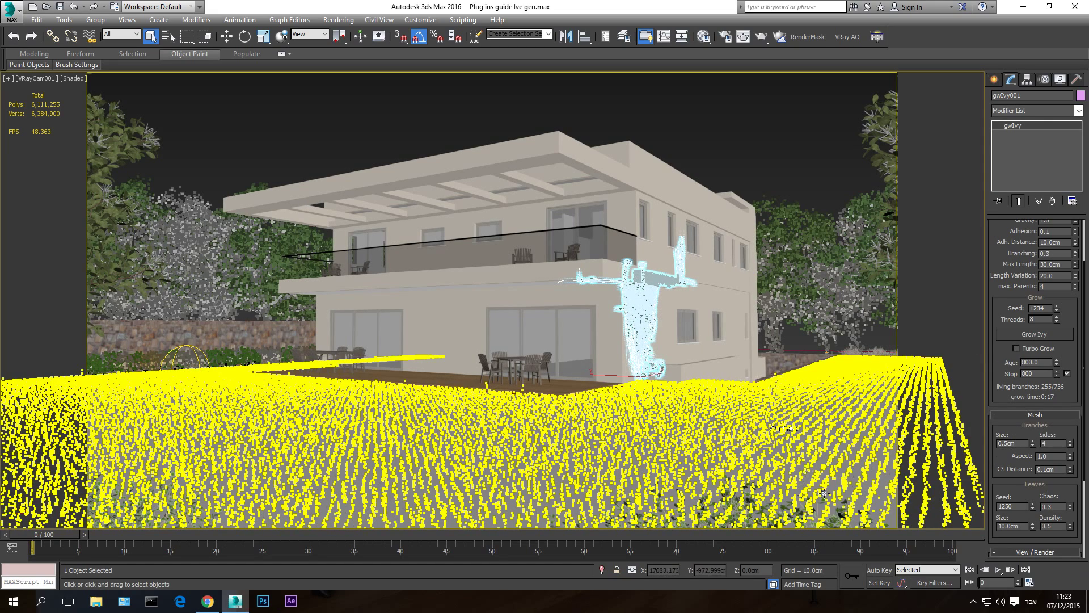
Return to the Perspective view, zoom toward the ivy, and set branch Sides to 20
key(p)
click(1043, 570)
drag(408, 178, 423, 151)
right_click(274, 300)
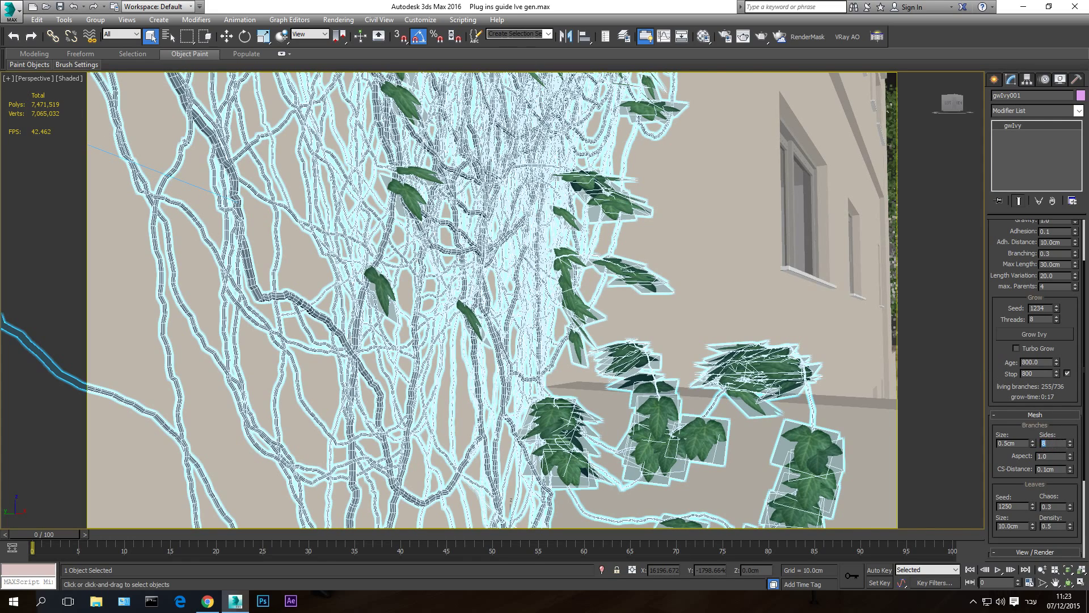
text(20)
click(1044, 445)
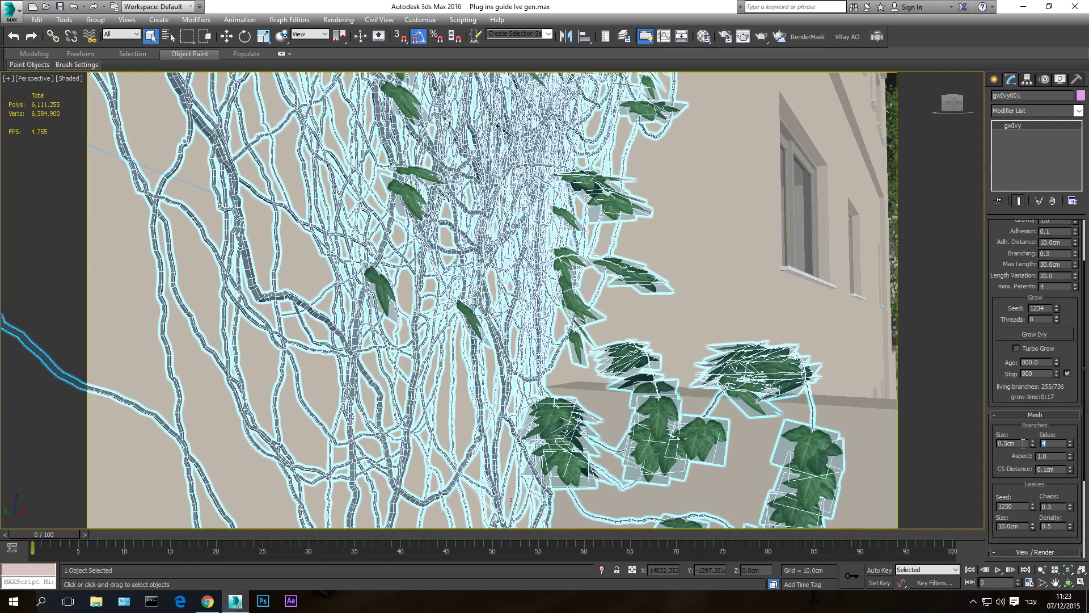
Set the branch Size to 5cm, then back to 0.5cm
click(1023, 443)
text(5)
key(Return)
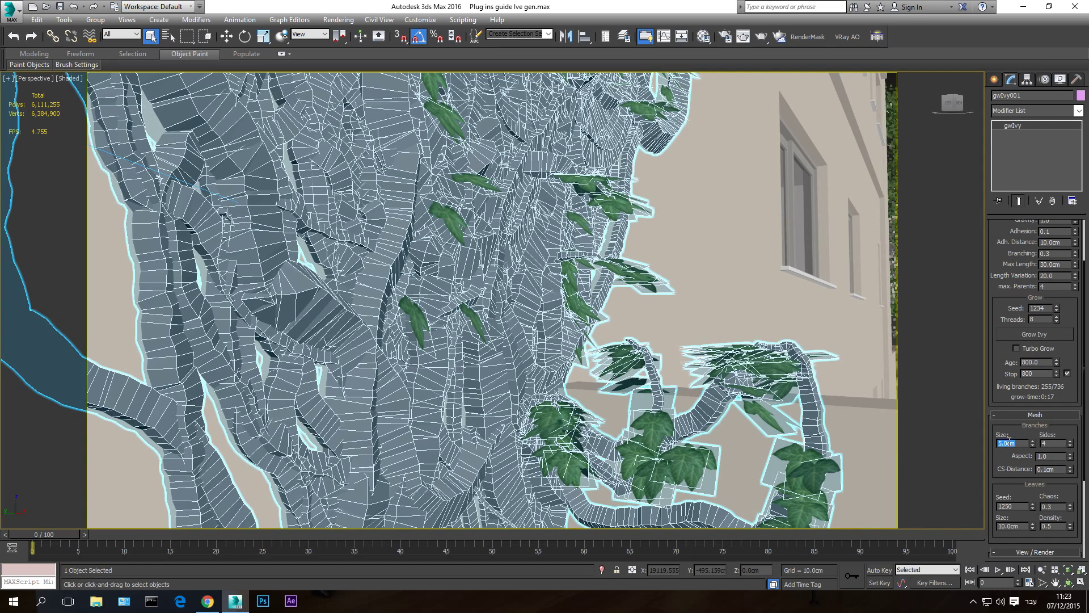
text(0.5)
key(Return)
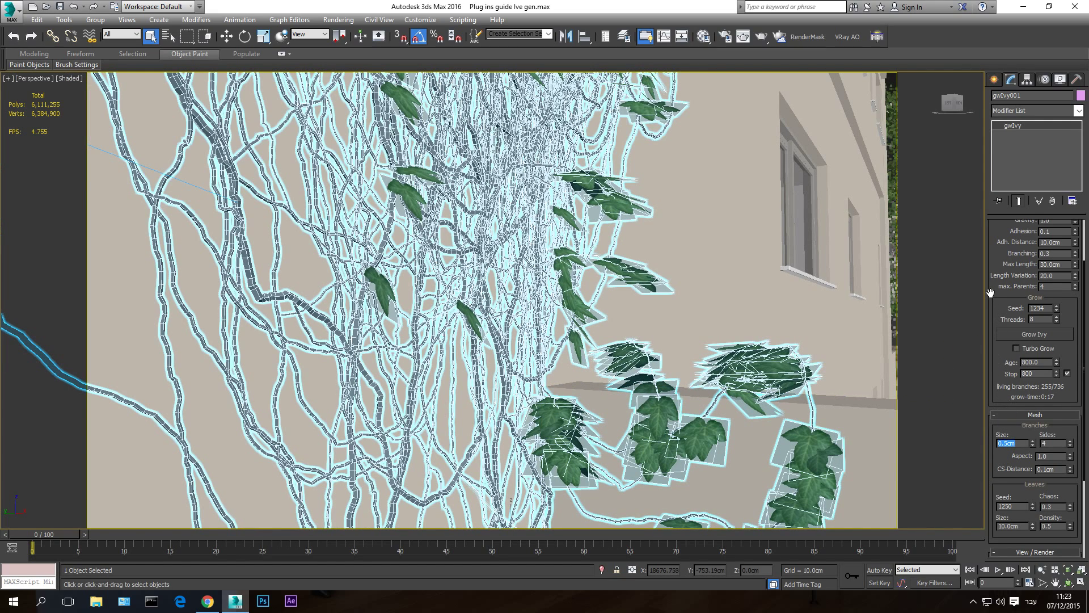
Zoom out and pan the Perspective view up to balcony level to frame the full ivy strip
drag(990, 293, 993, 444)
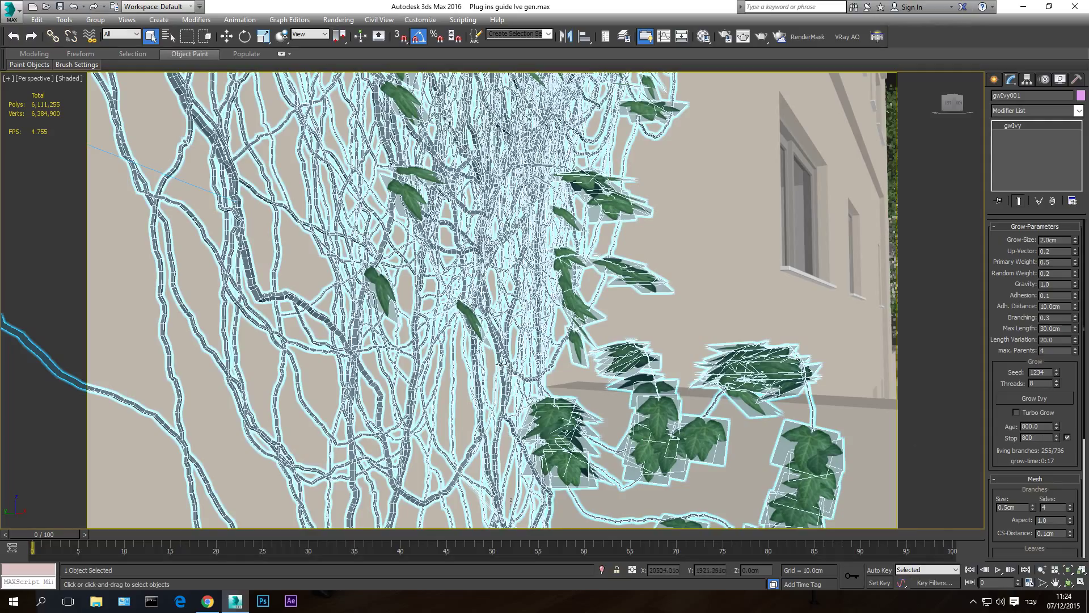
middle_drag(515, 288, 683, 224)
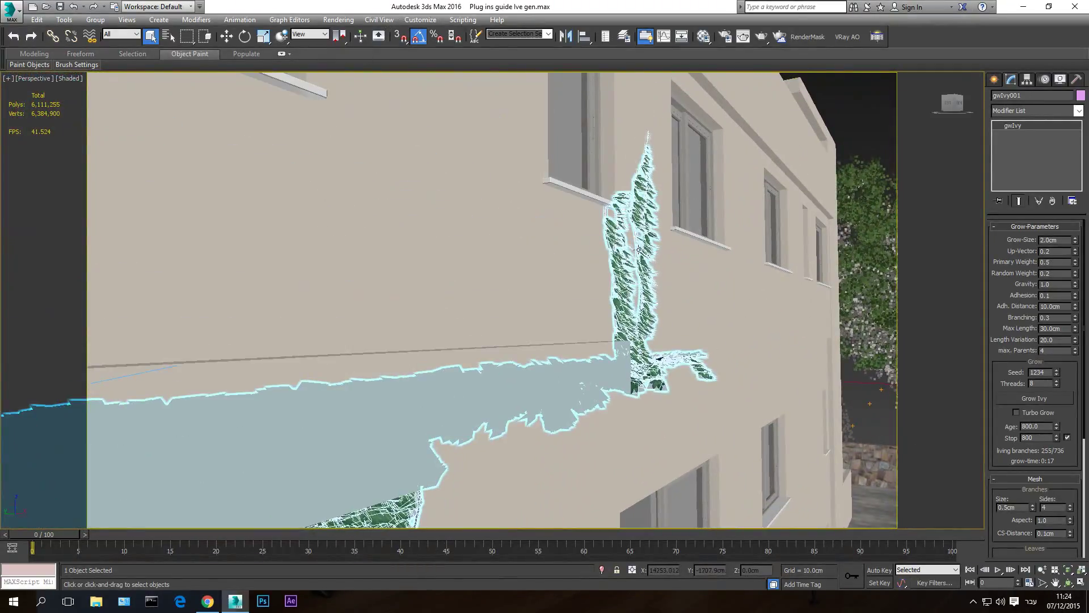
middle_drag(639, 250, 783, 226)
scroll(529, 231, up, 8)
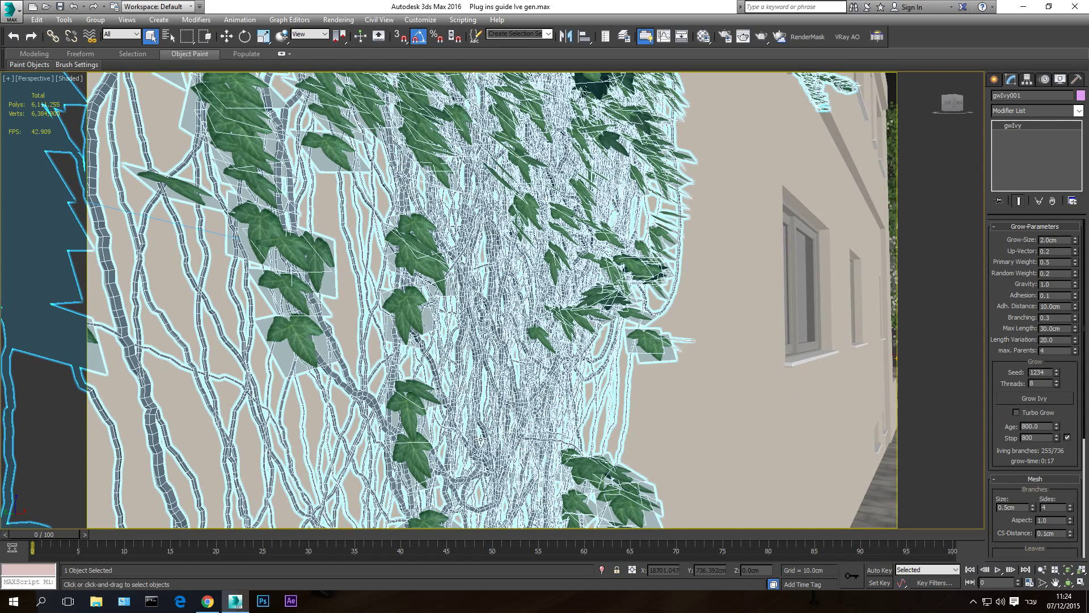
click(1043, 569)
drag(408, 272, 407, 345)
middle_drag(407, 345, 556, 333)
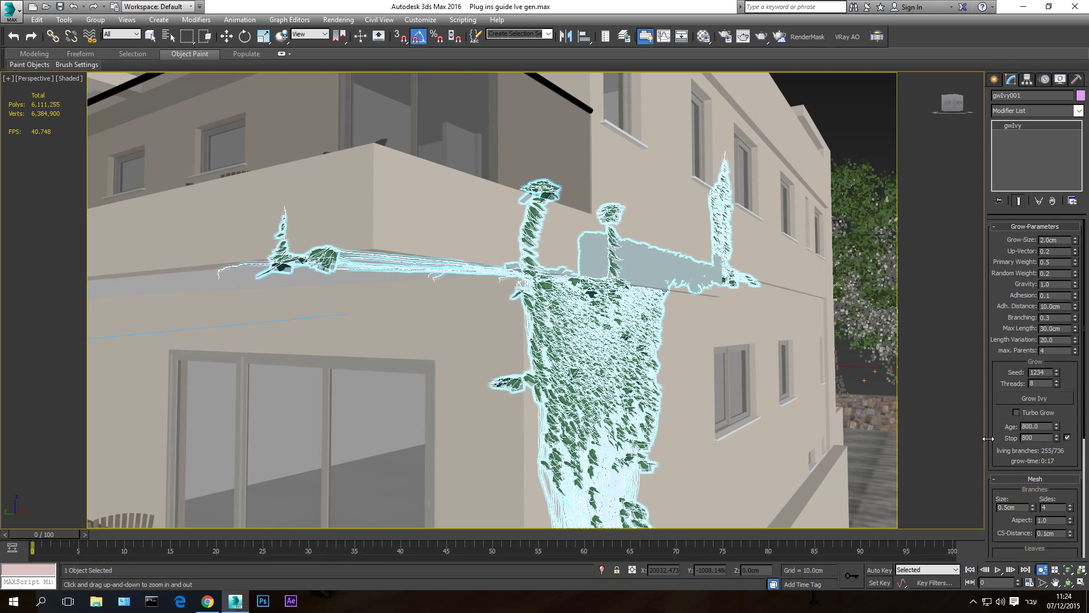
drag(989, 439, 983, 312)
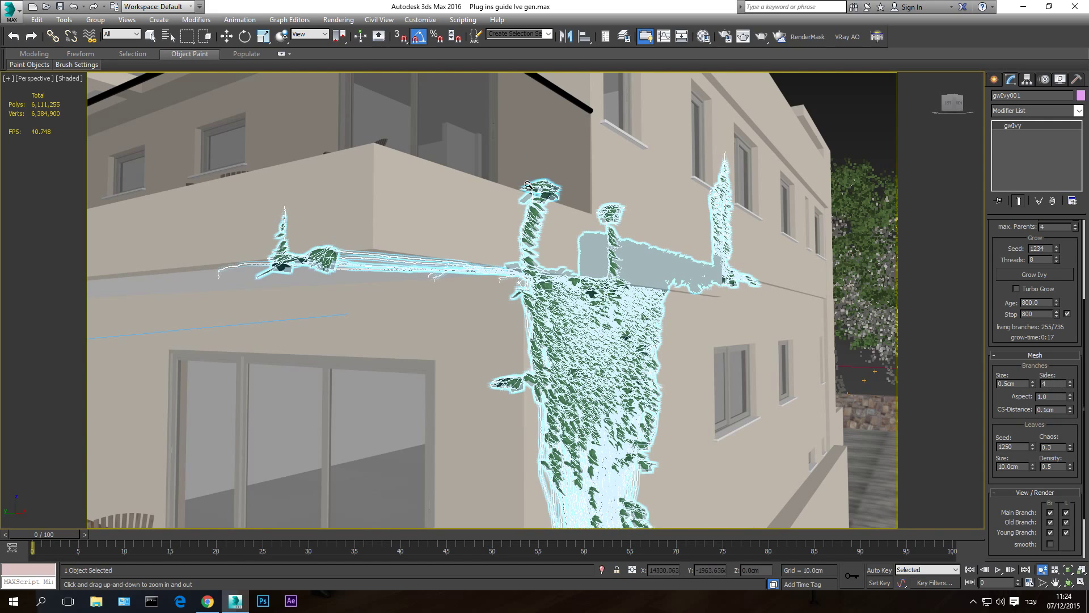
Orbit slightly around the house corner and reselect the ivy
key(q)
click(856, 108)
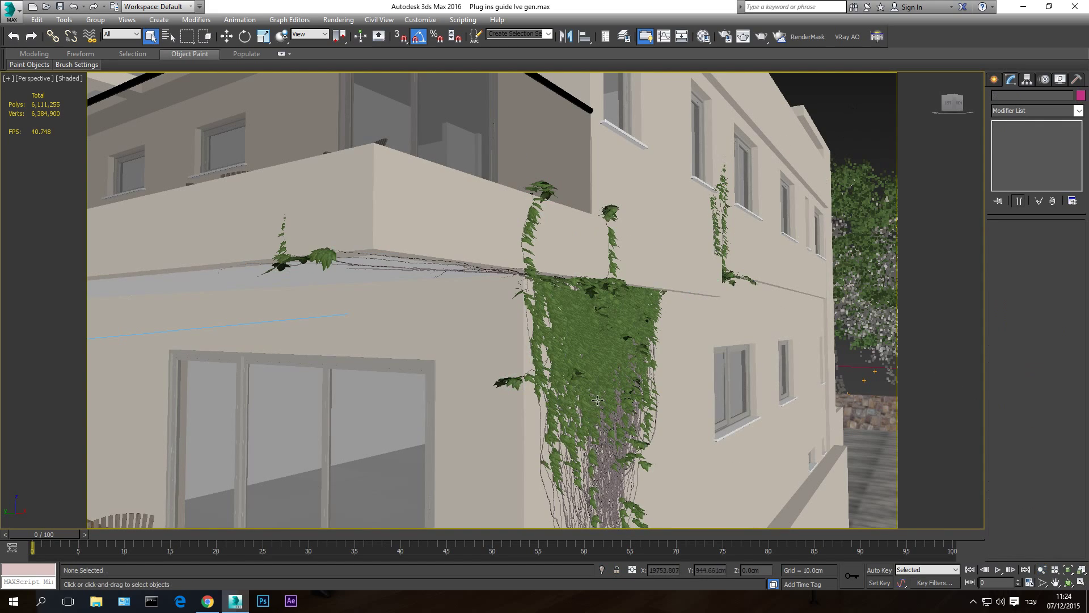
click(1069, 583)
mouse_move(519, 321)
mouse_down()
mouse_move(603, 337)
mouse_move(504, 325)
mouse_up()
key(q)
click(534, 364)
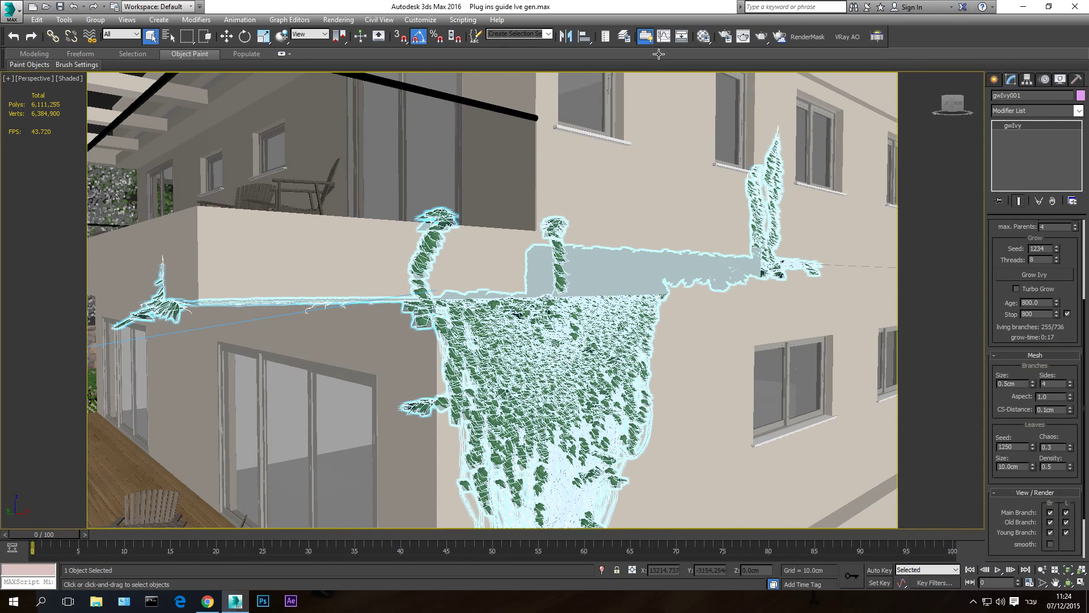
Pick IvyMaterial001 from the ivy into the first Material Editor slot, then close the editor
click(704, 36)
drag(531, 203, 846, 186)
click(794, 233)
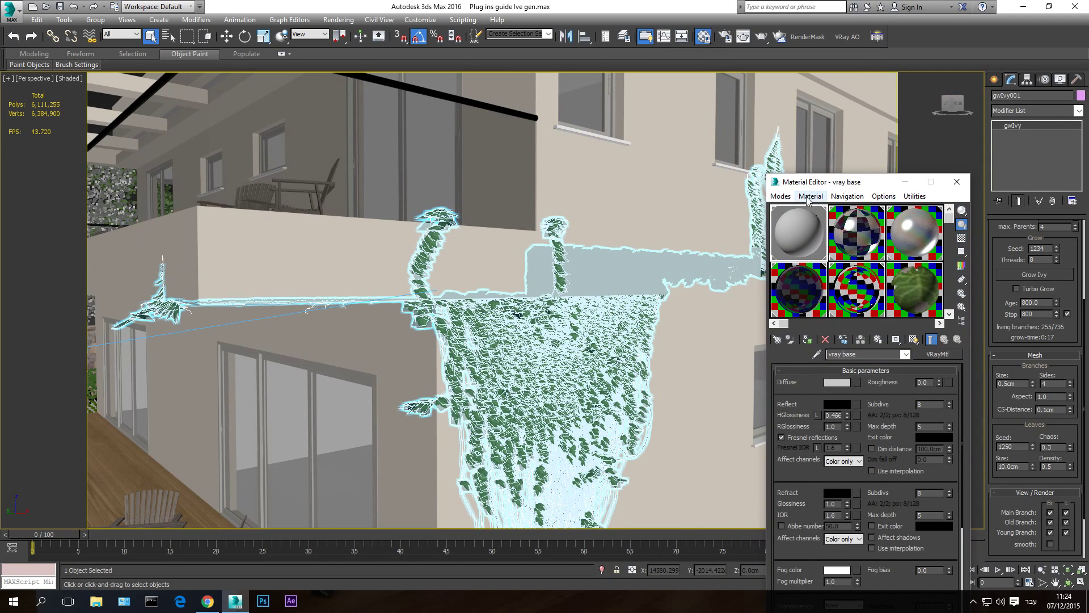
click(808, 197)
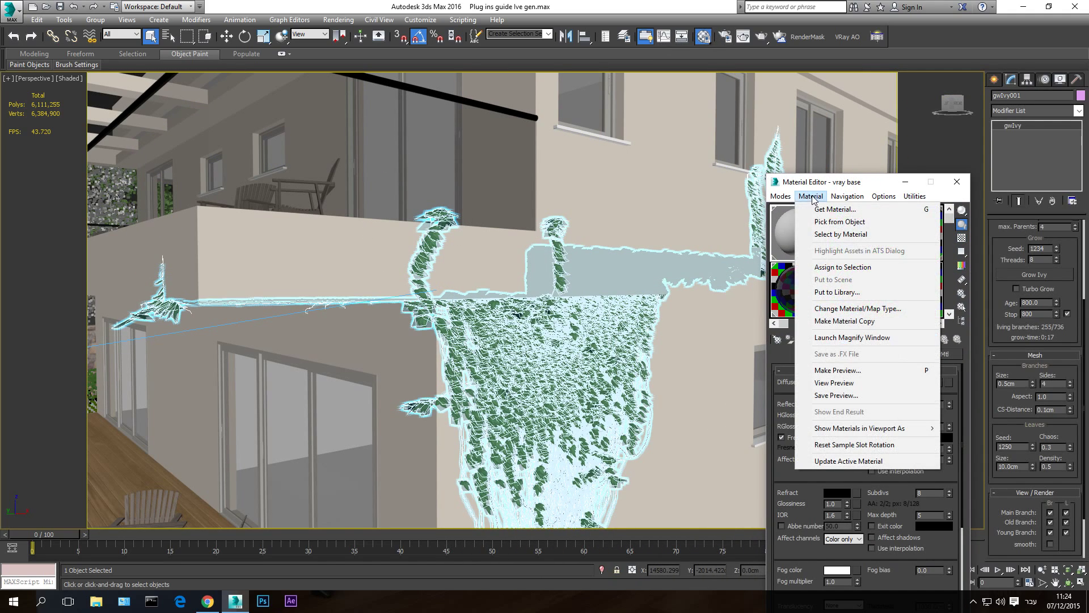
click(847, 223)
click(743, 262)
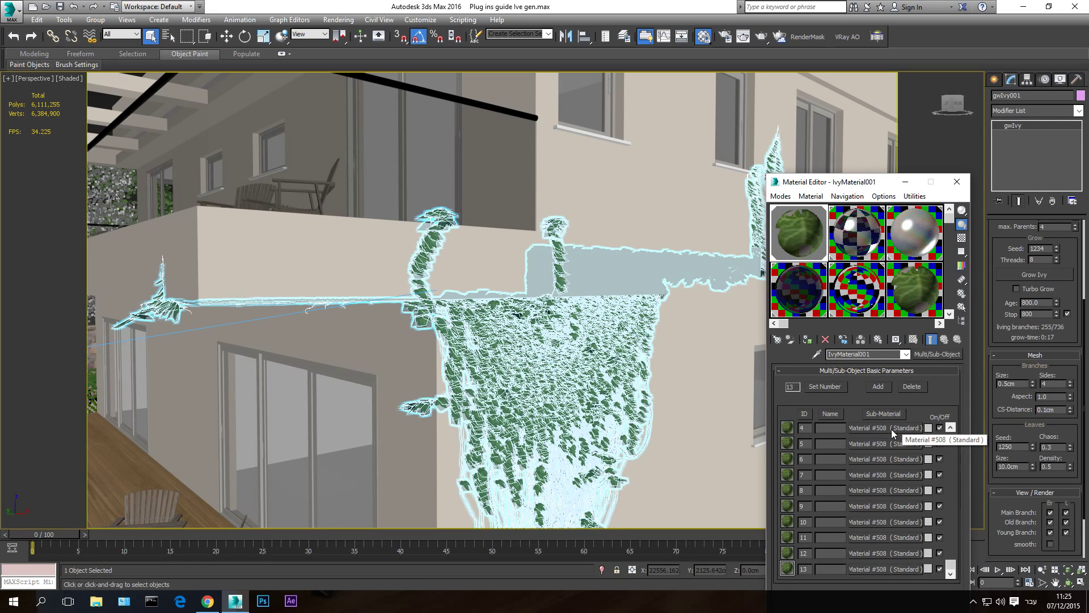
click(957, 181)
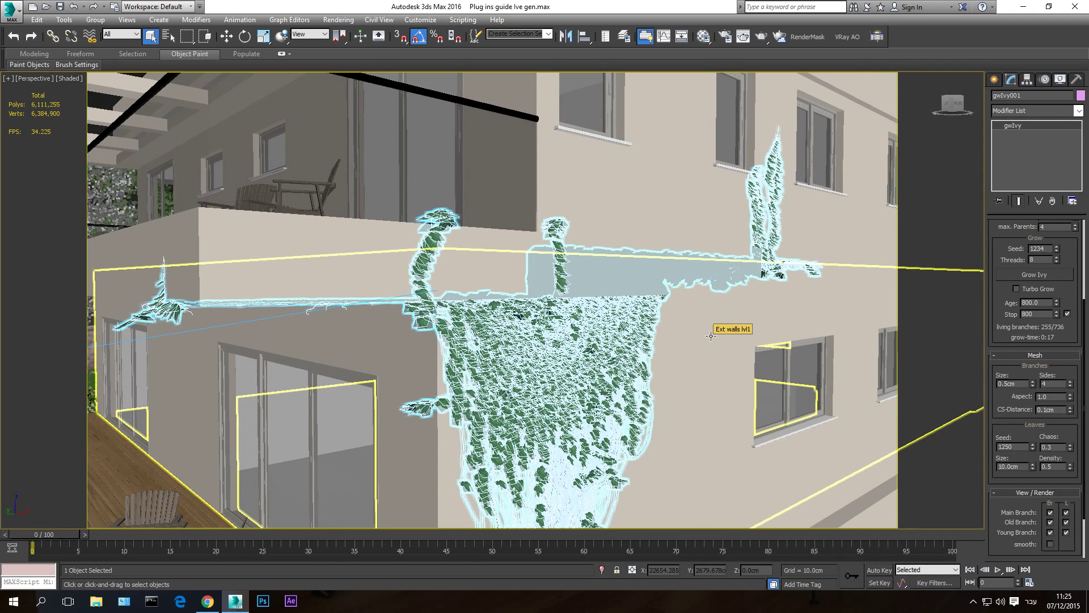
In the VRayCam001 view, convert all scene materials with the V-Ray scene converter
key(c)
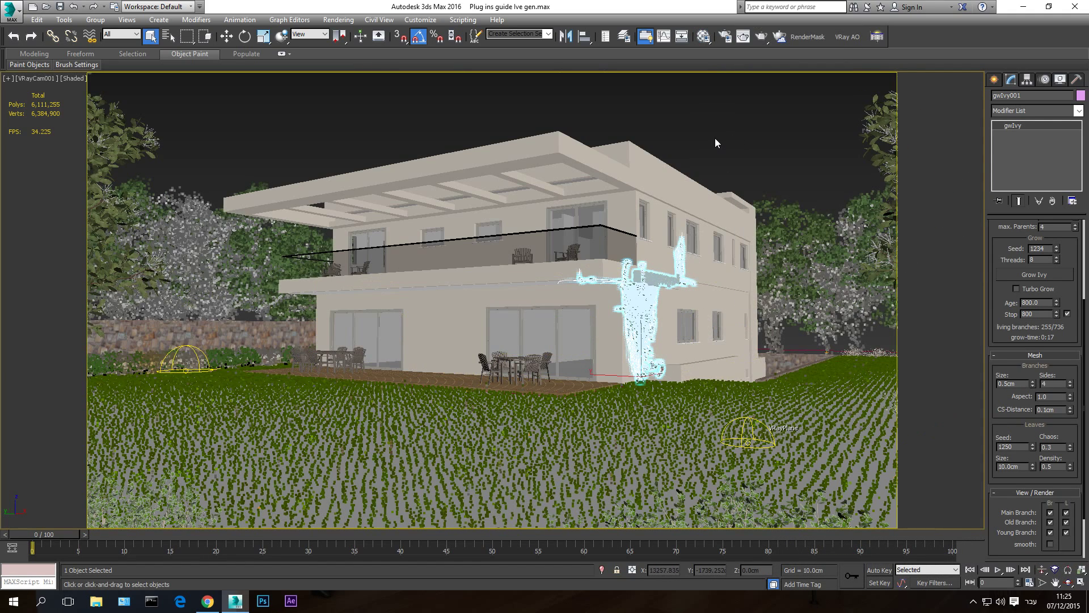
click(715, 140)
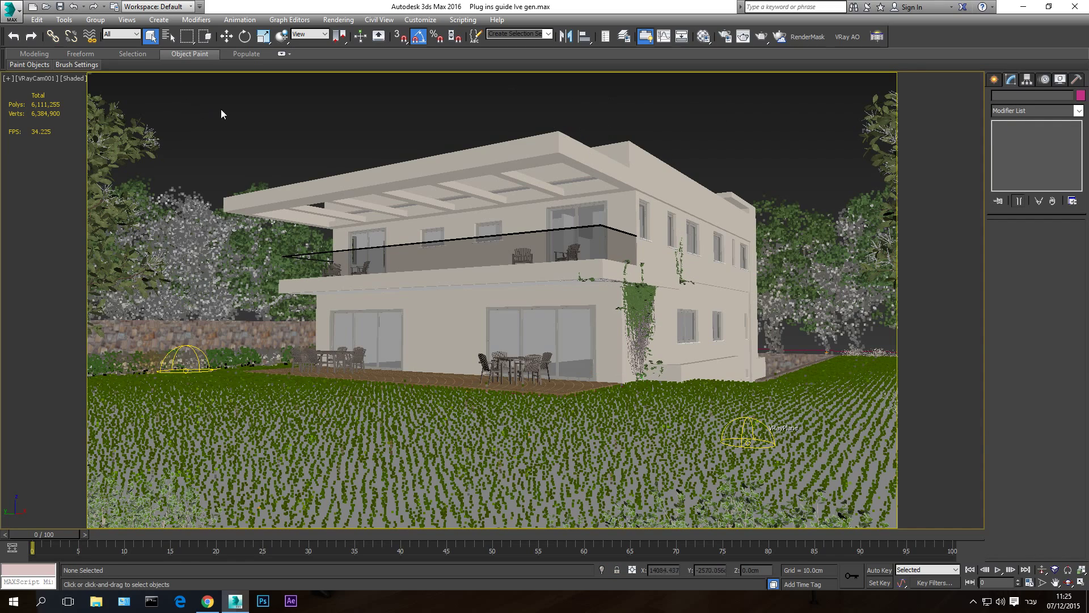
right_click(737, 117)
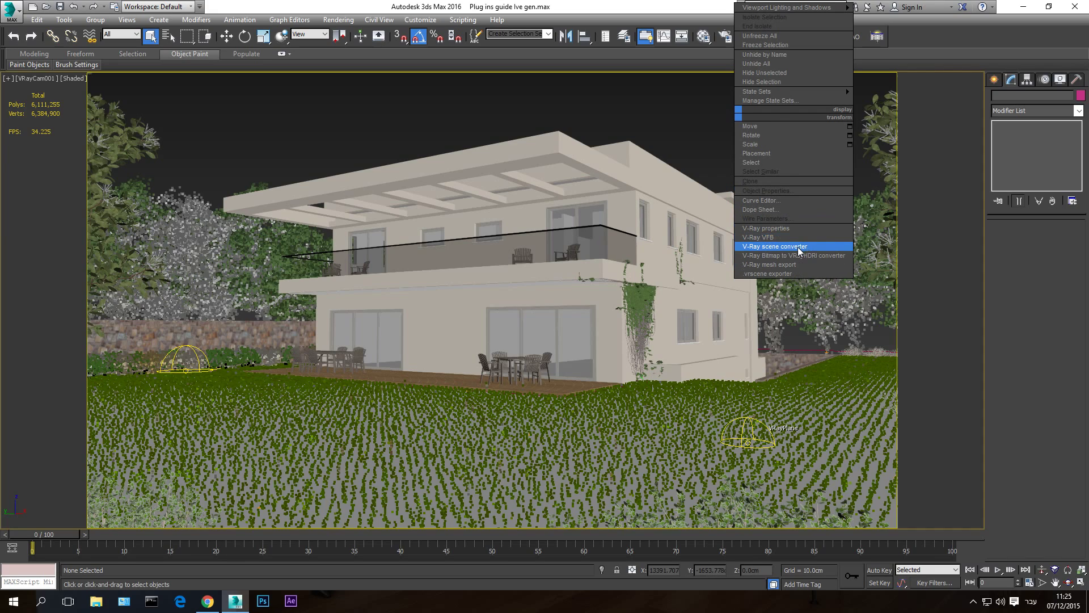
click(767, 248)
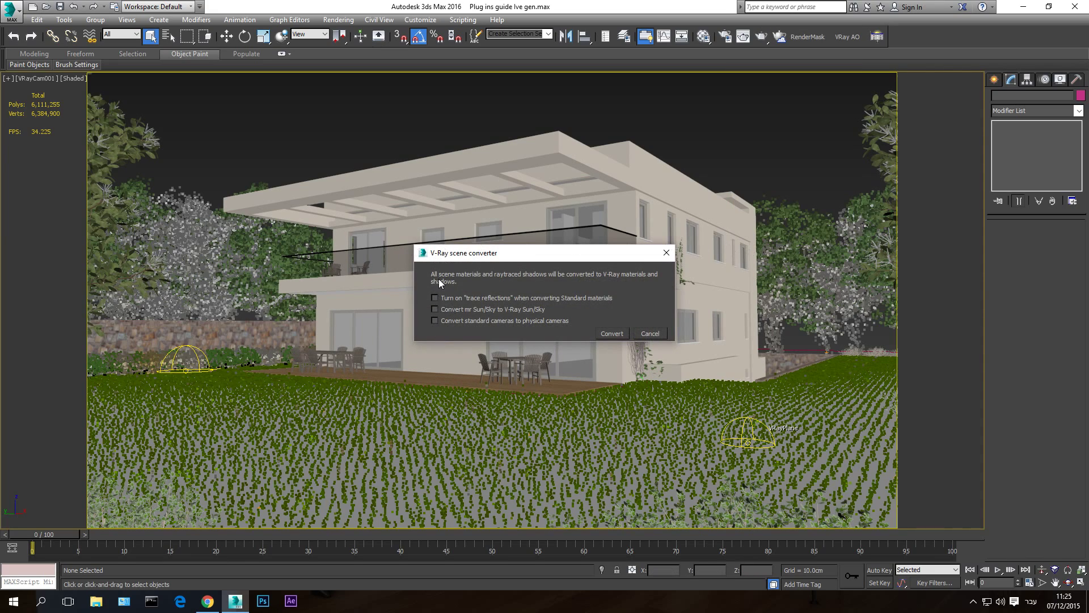
click(612, 334)
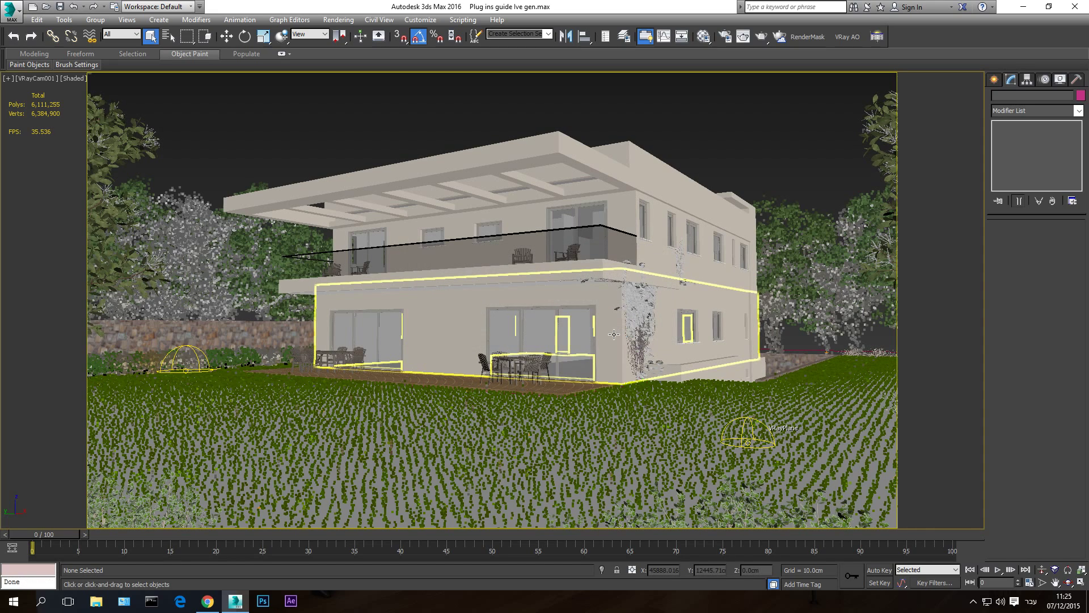
Reopen the Material Editor and inspect IvyMaterial001's VRayMtl sub-materials
key(m)
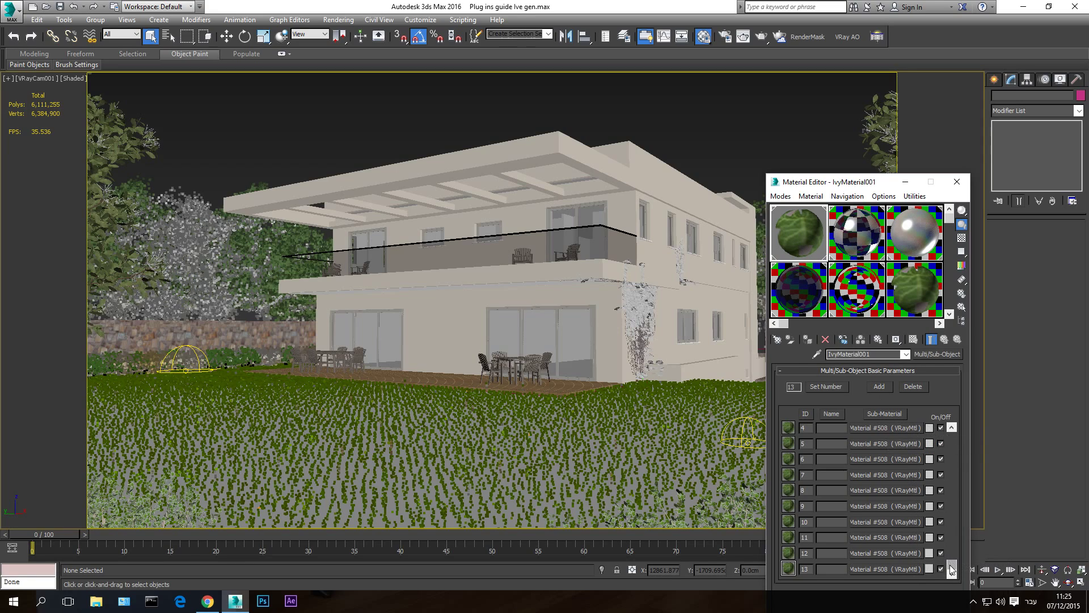
drag(953, 558, 952, 431)
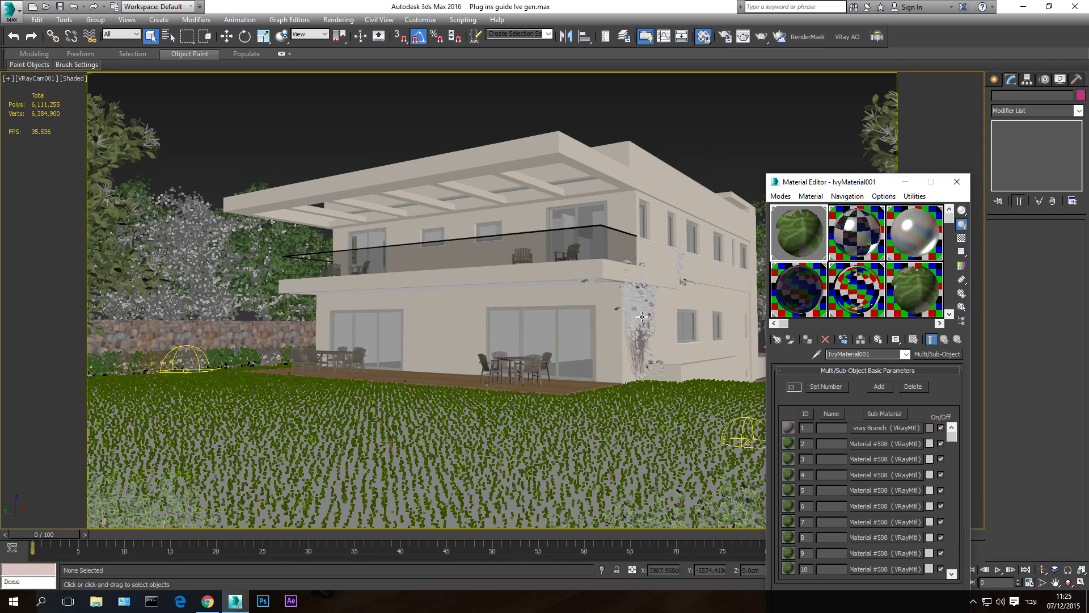
click(703, 141)
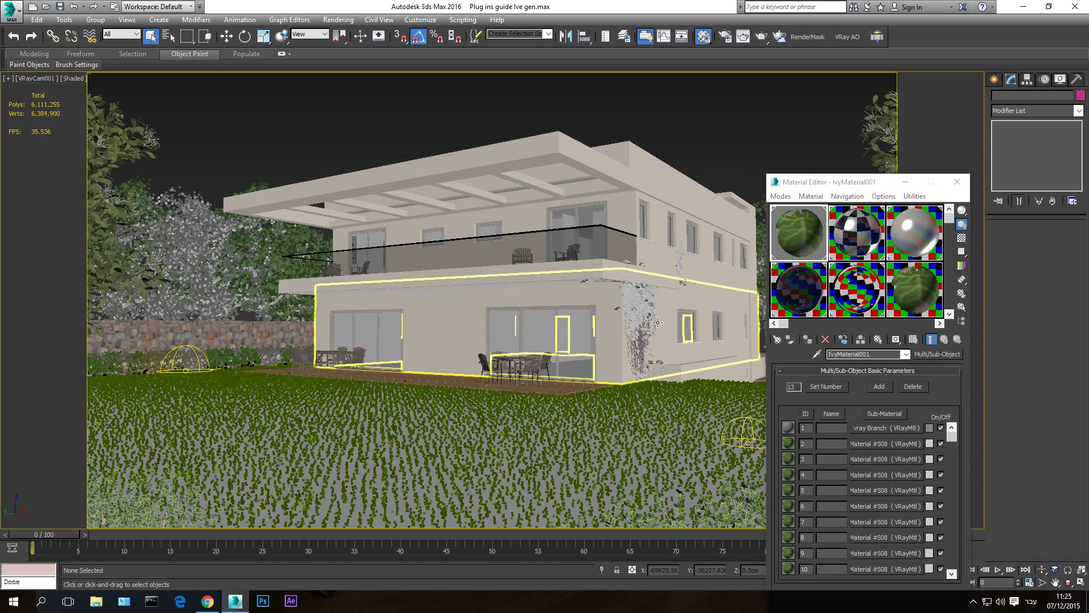
Browse to E:\6 - InOffice Projects\tutorial series\Plugins guide 2 and open fin image.jpg
click(95, 601)
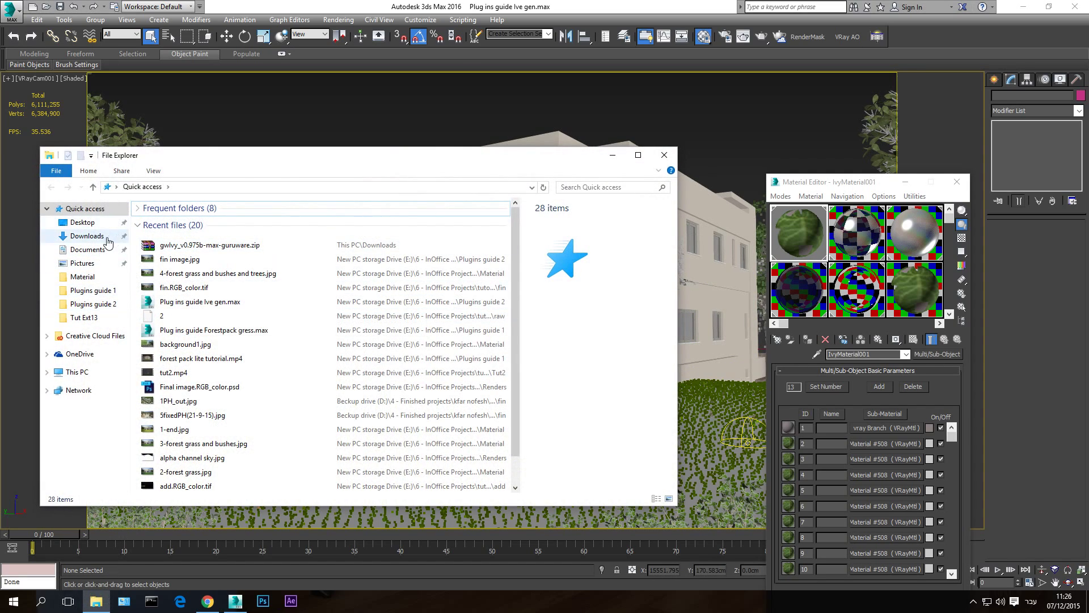
click(78, 372)
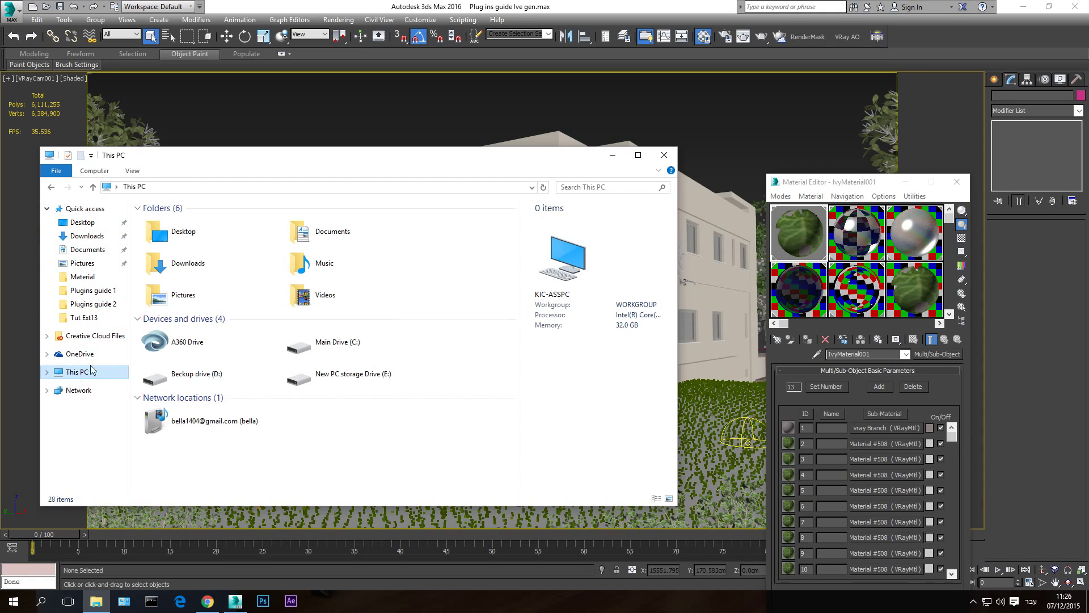
click(350, 382)
double_click(350, 382)
double_click(180, 274)
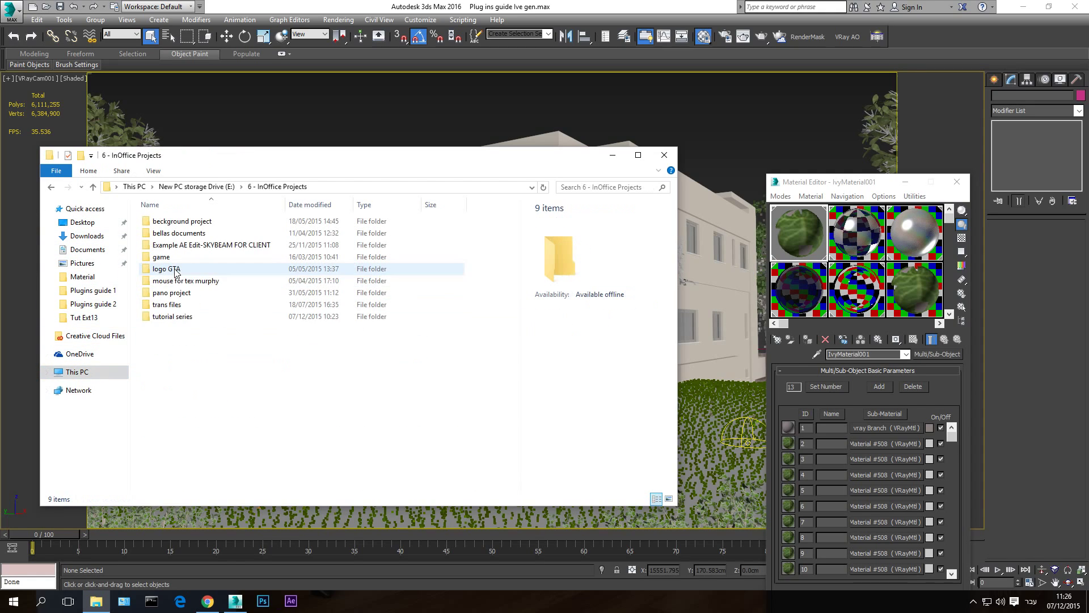
double_click(180, 316)
double_click(175, 233)
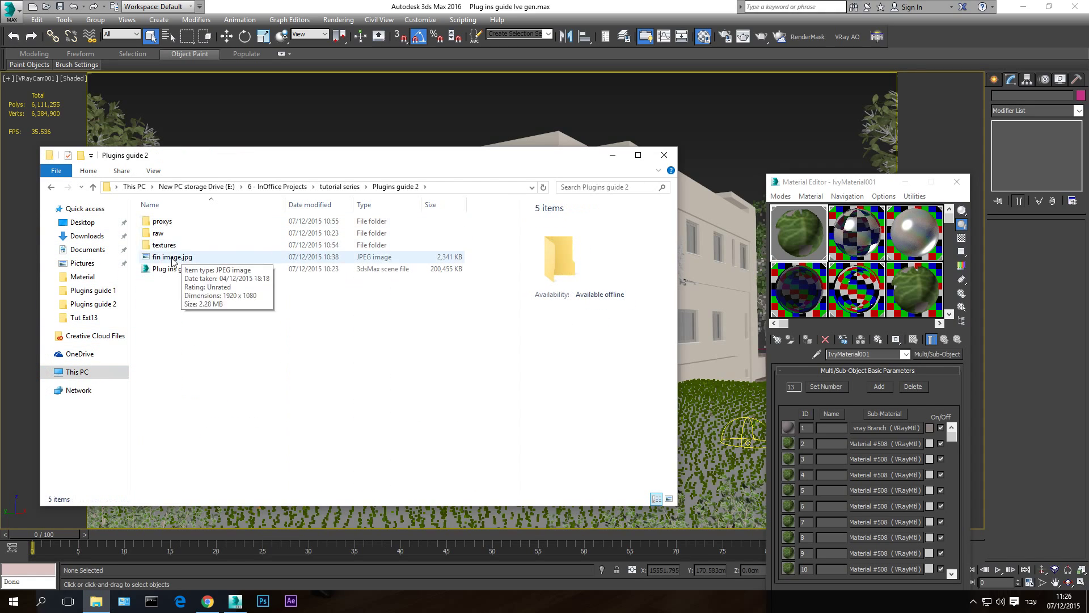
double_click(173, 256)
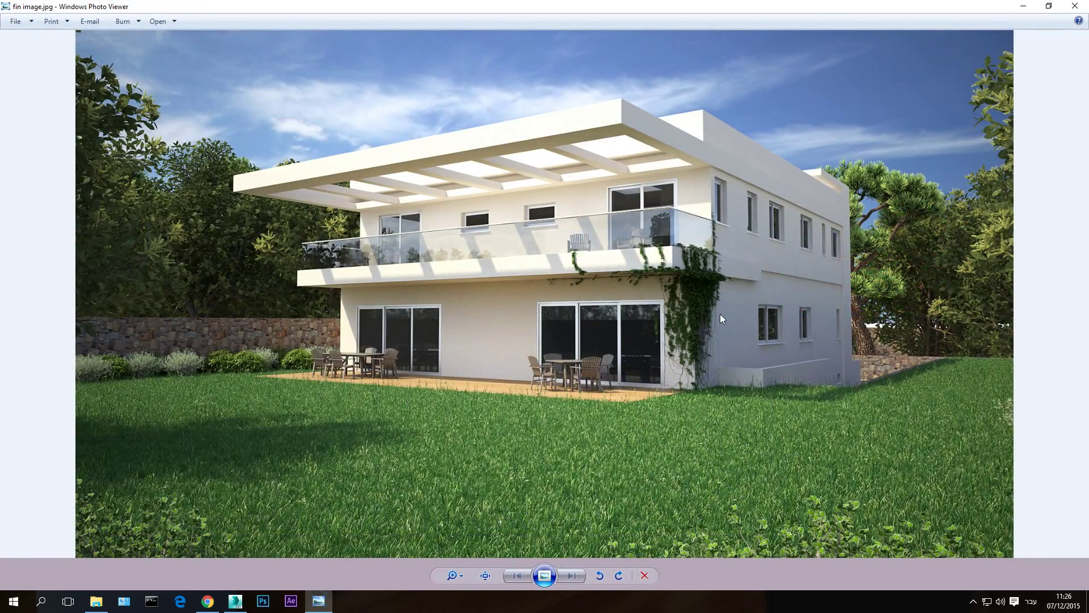
Zoom in and out on the final ivy render, then in 3ds Max close the Material Editor and select the ivy on the wall
scroll(717, 320, up, 5)
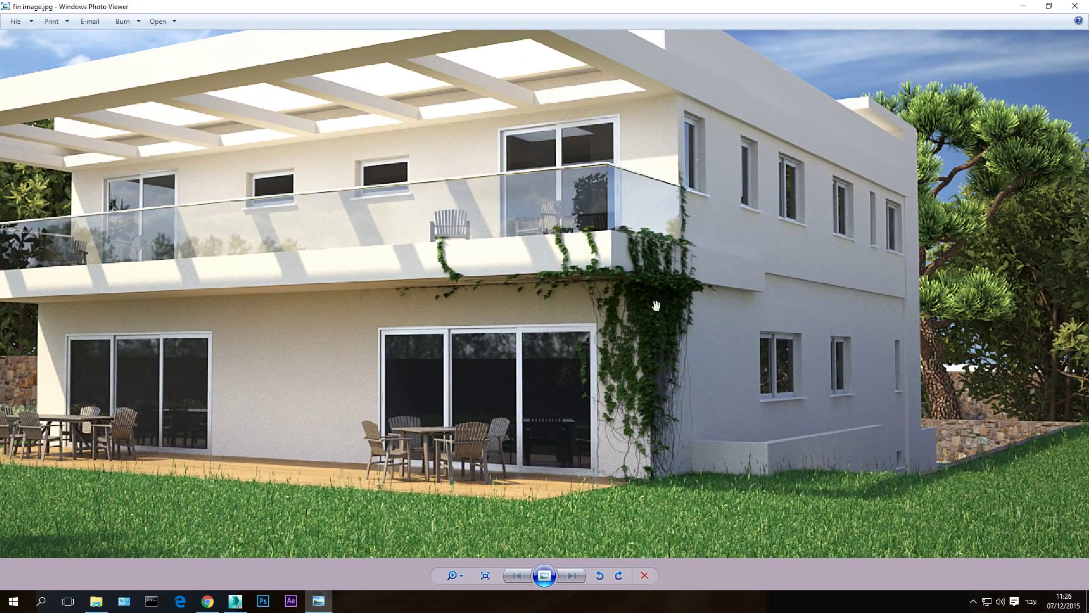
scroll(661, 309, down, 5)
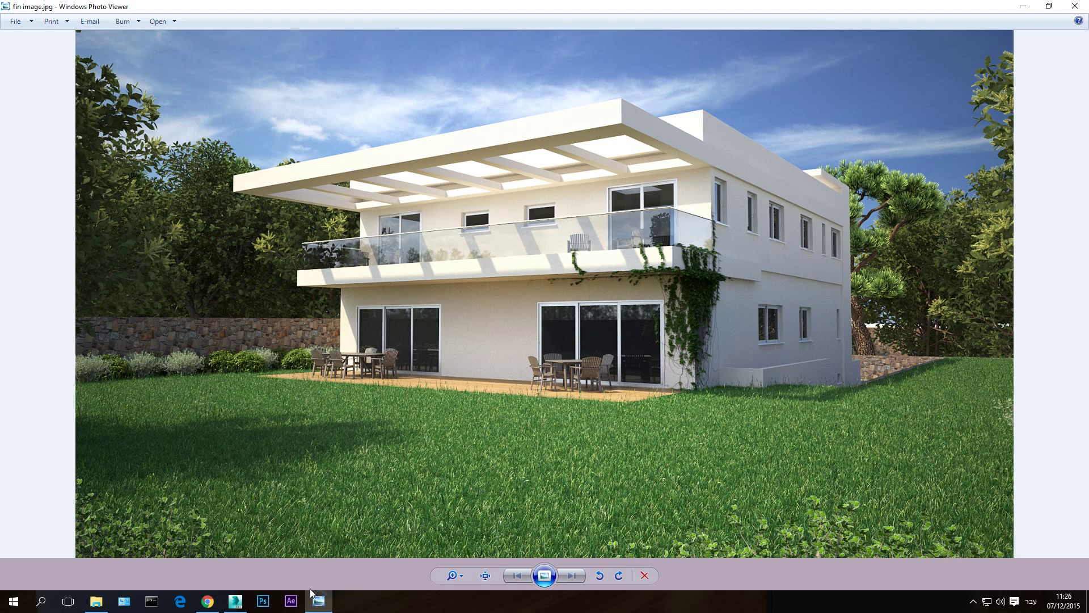
click(235, 600)
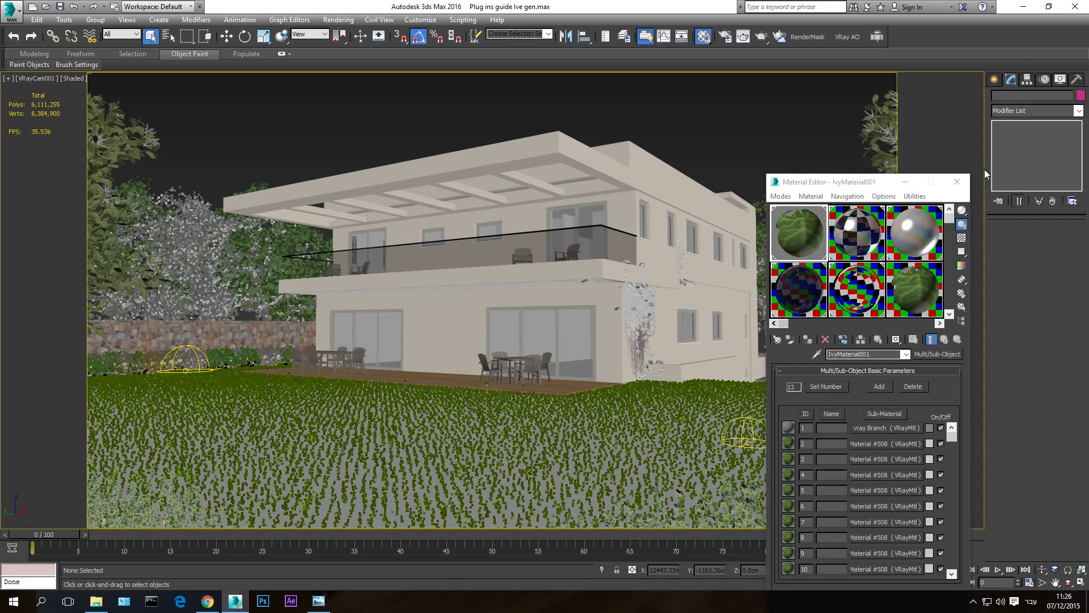
click(958, 182)
click(635, 307)
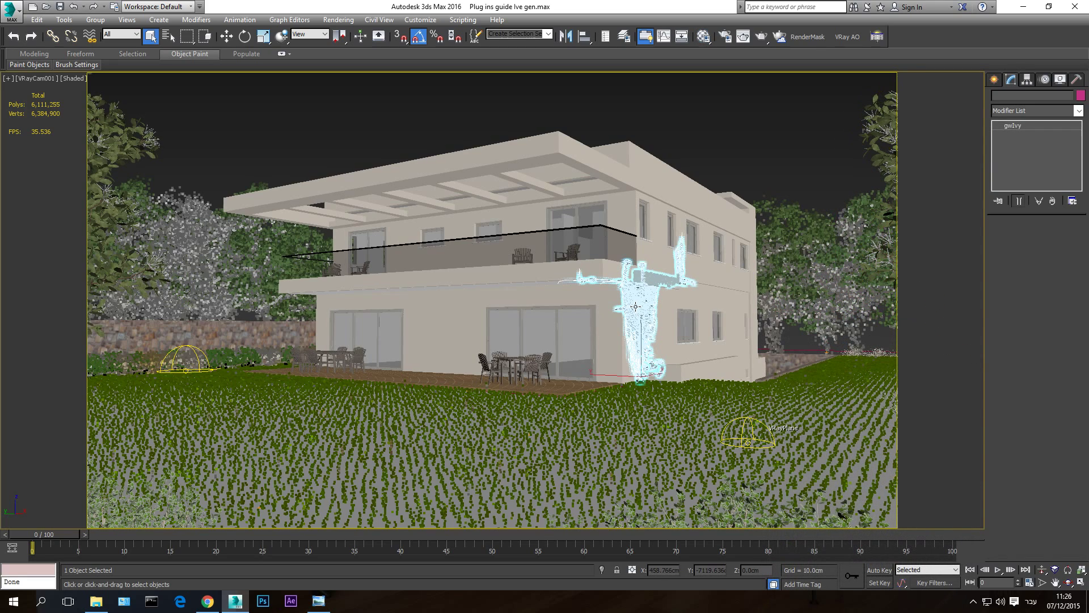